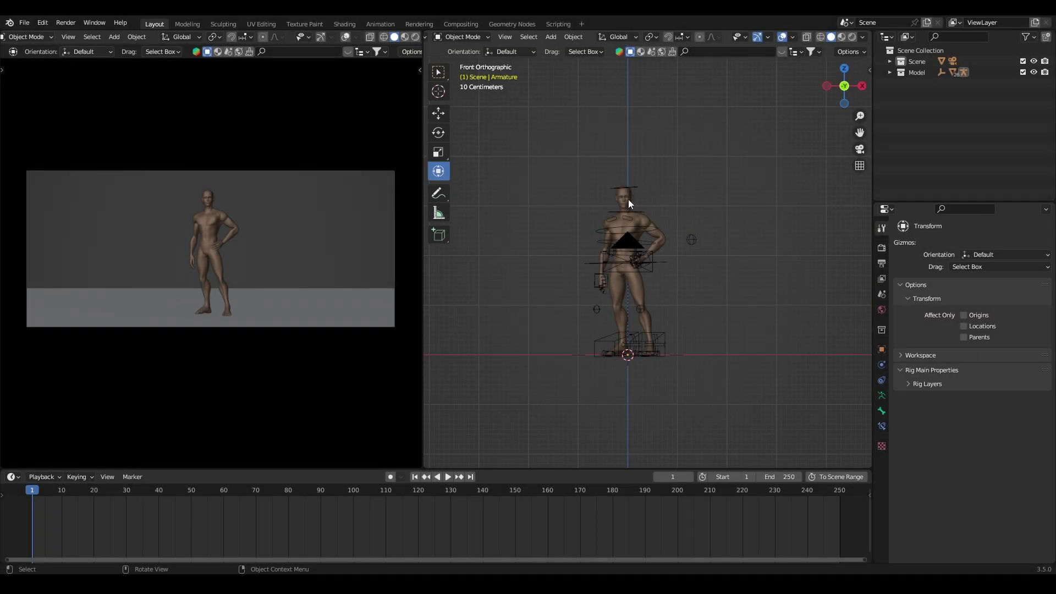
Step: Examine the scene's human figure, its armature, the ground plane and the camera from several angles
click(629, 203)
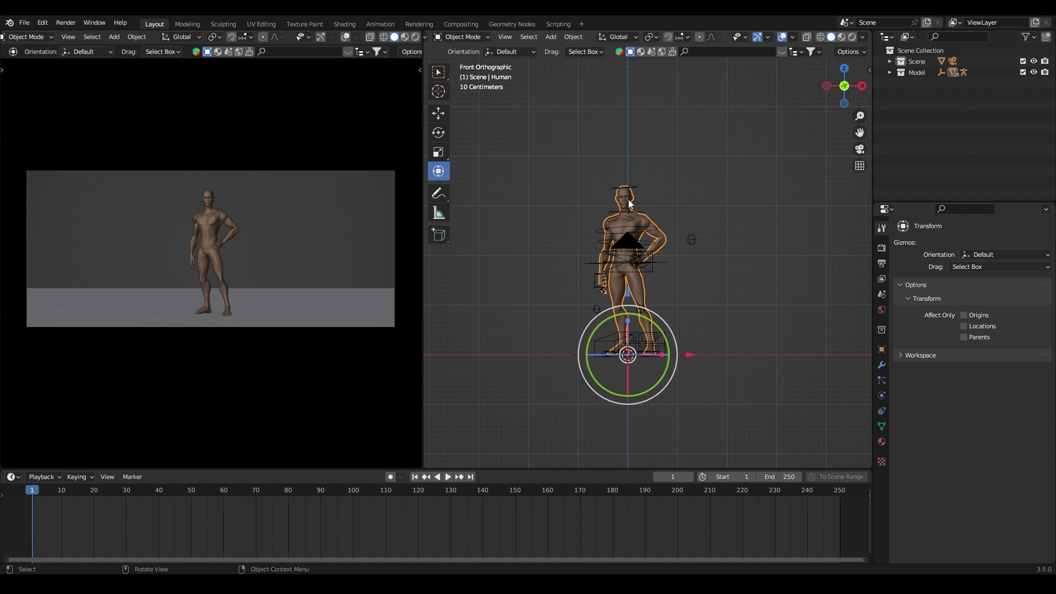
click(636, 189)
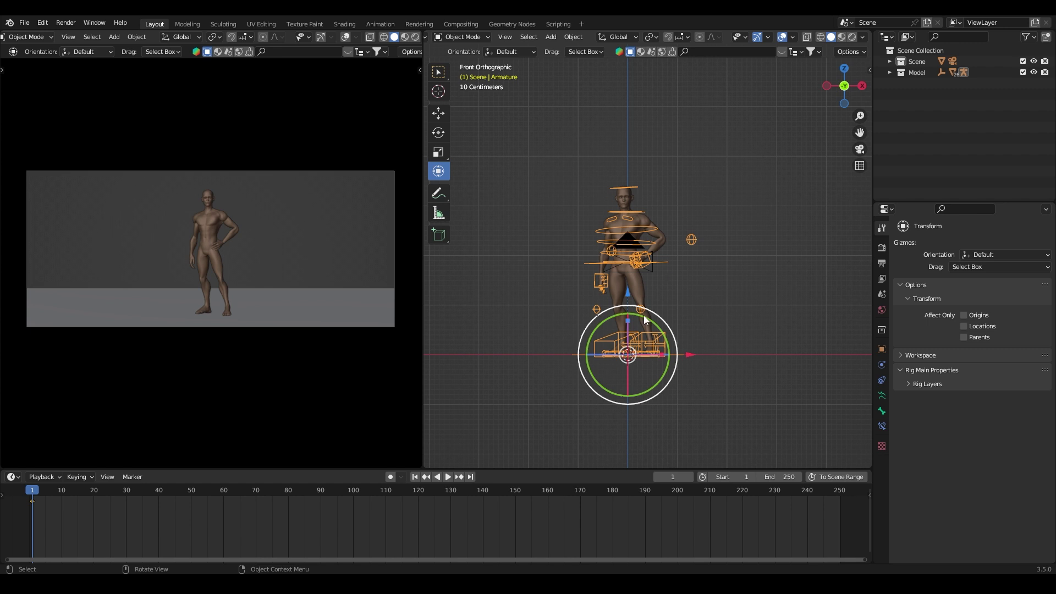
middle_drag(643, 315, 607, 338)
scroll(577, 341, down, 4)
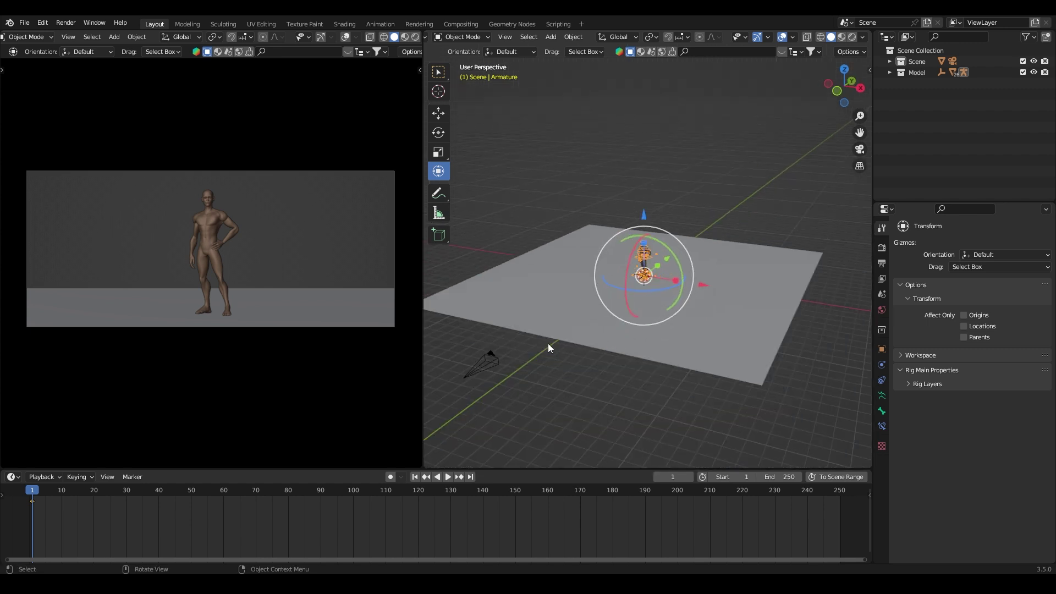
click(502, 361)
click(639, 335)
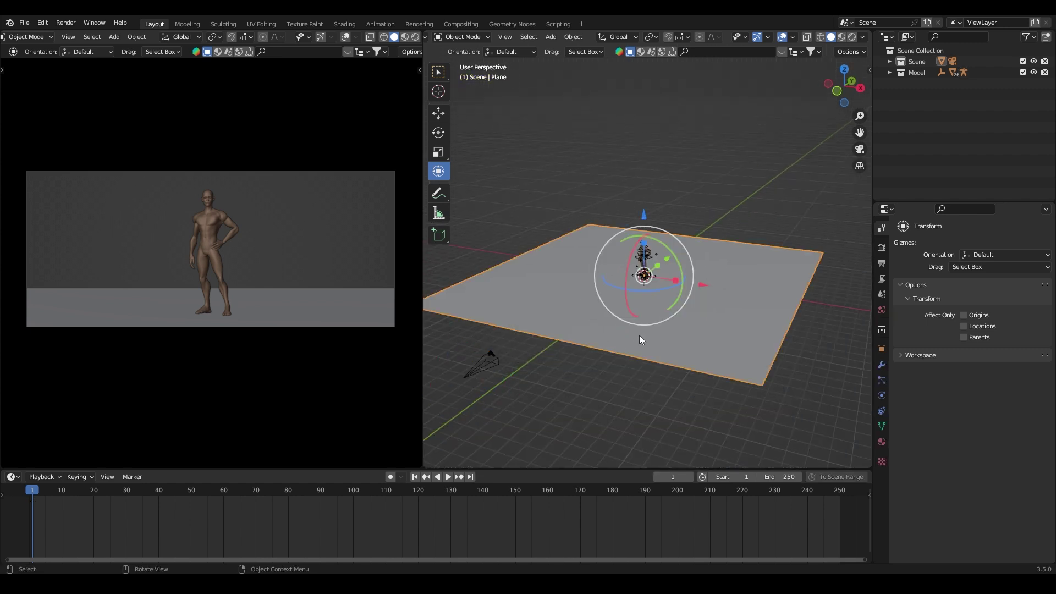
mouse_move(423, 197)
mouse_down()
mouse_move(439, 196)
mouse_move(428, 196)
mouse_up()
scroll(616, 331, down, 2)
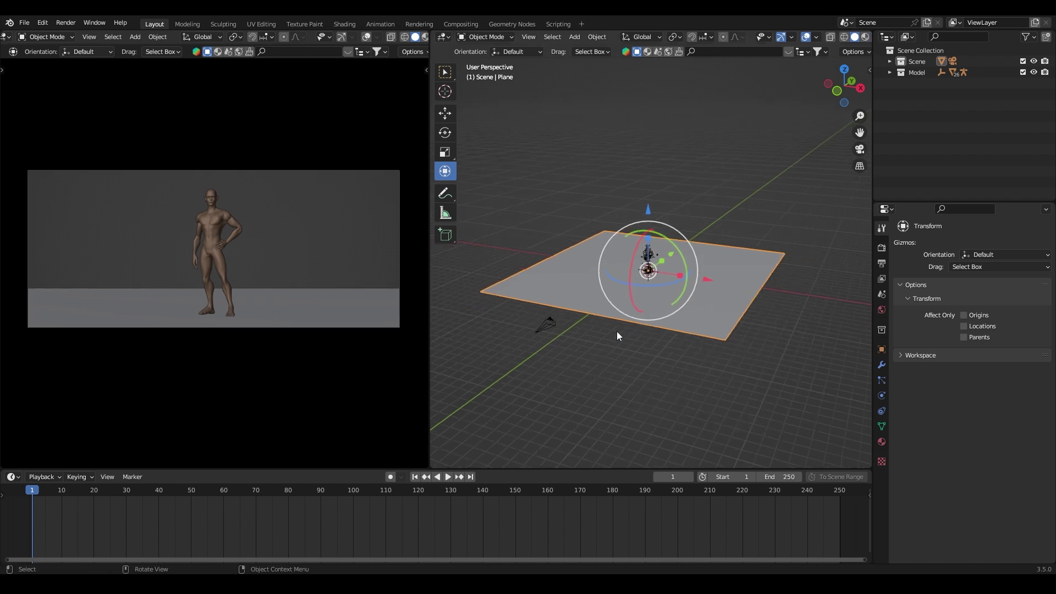
shift+middle_drag(616, 331, 634, 340)
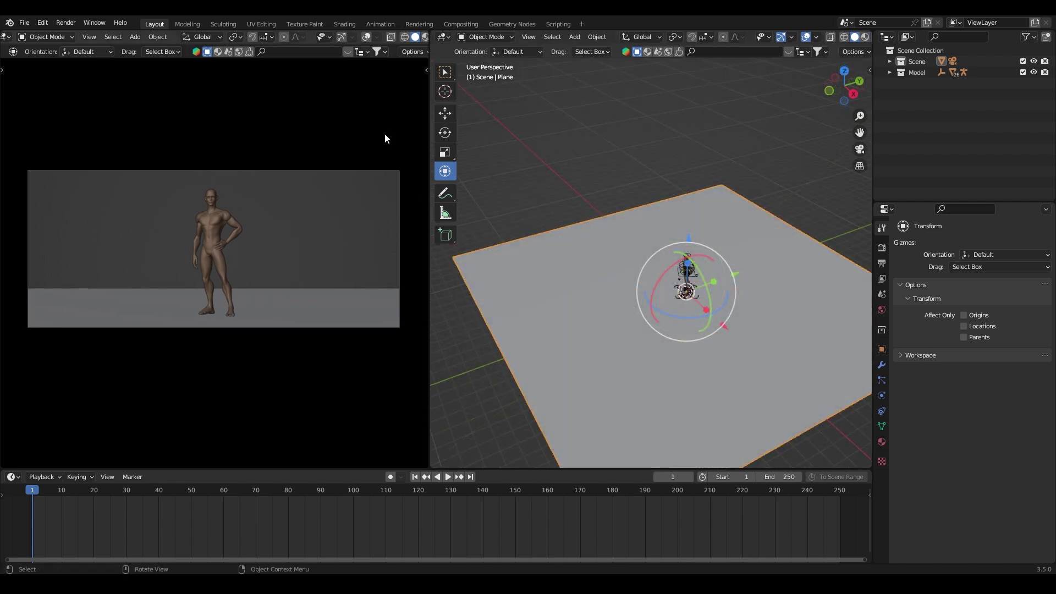
scroll(410, 39, down, 2)
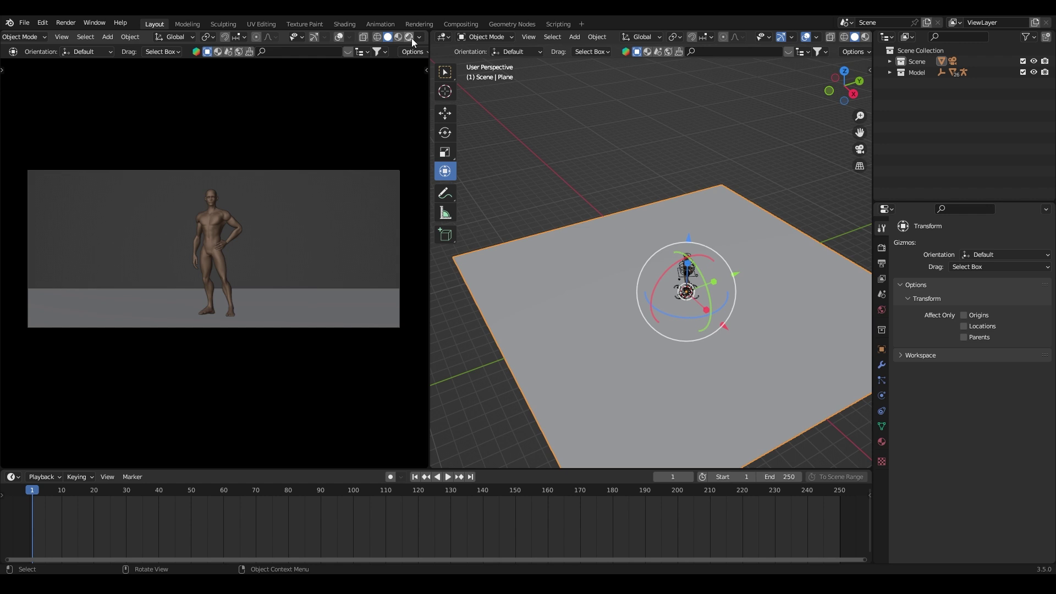
Step: Show the camera view in rendered shading and use Eevee as the render engine
click(409, 38)
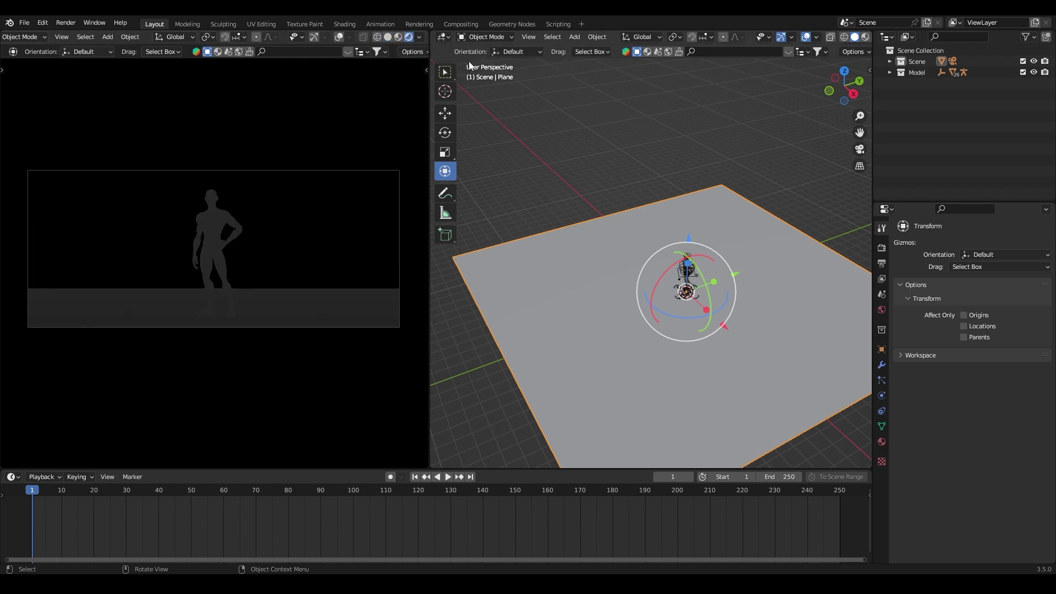
click(879, 248)
click(1004, 246)
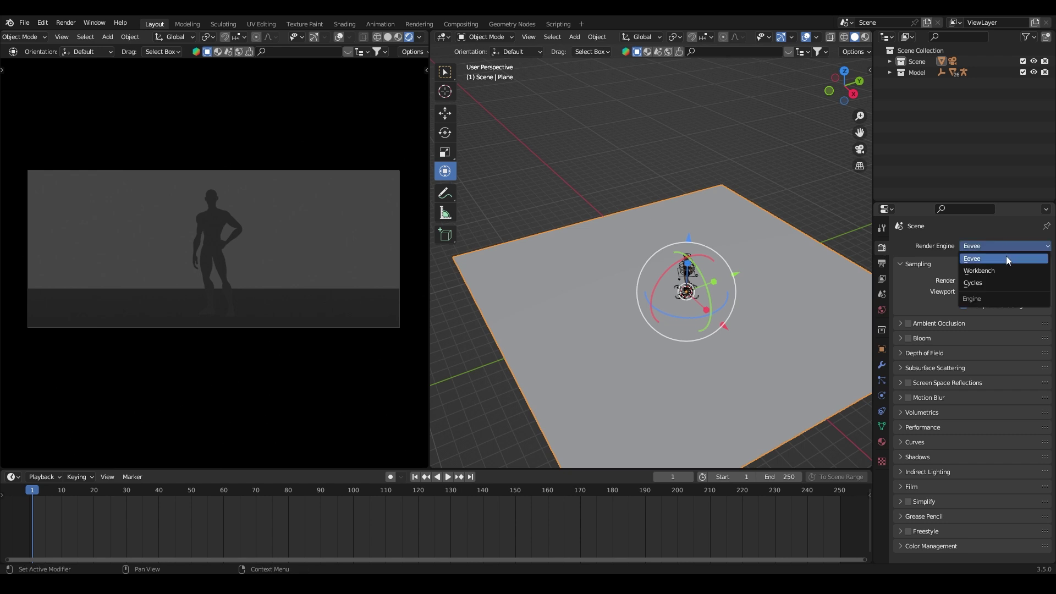
click(1005, 256)
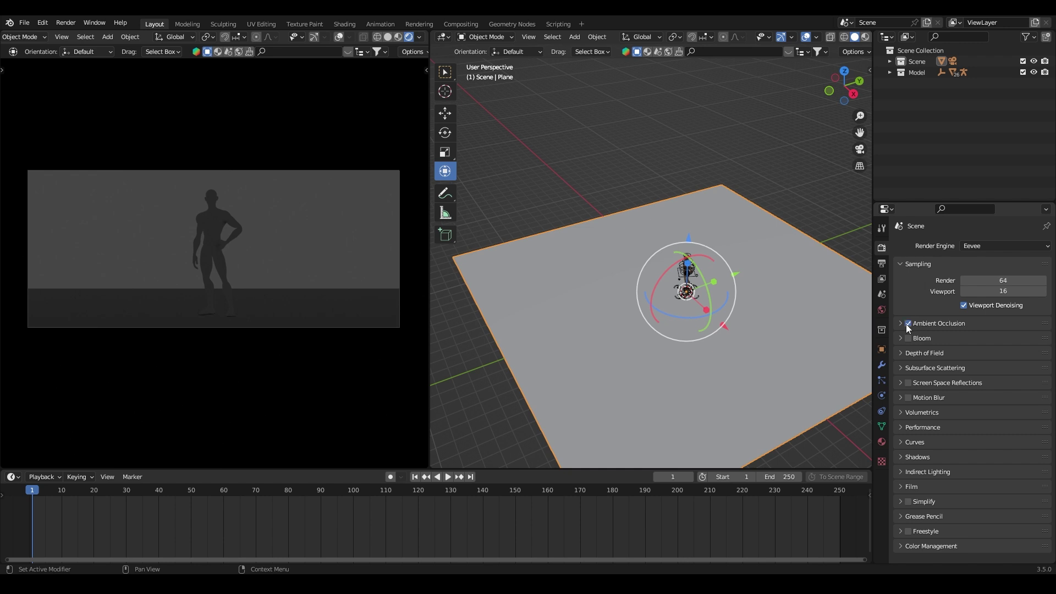
Step: Enable Ambient Occlusion, Bloom and Screen Space Reflections for the Eevee render
scroll(245, 225, up, 5)
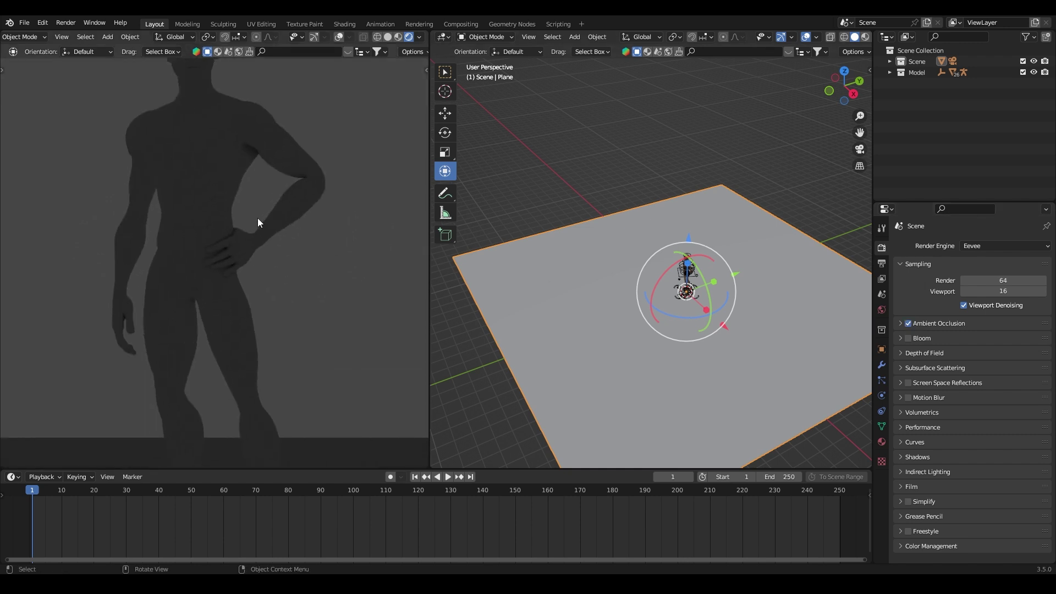
scroll(264, 198, up, 2)
scroll(283, 210, down, 4)
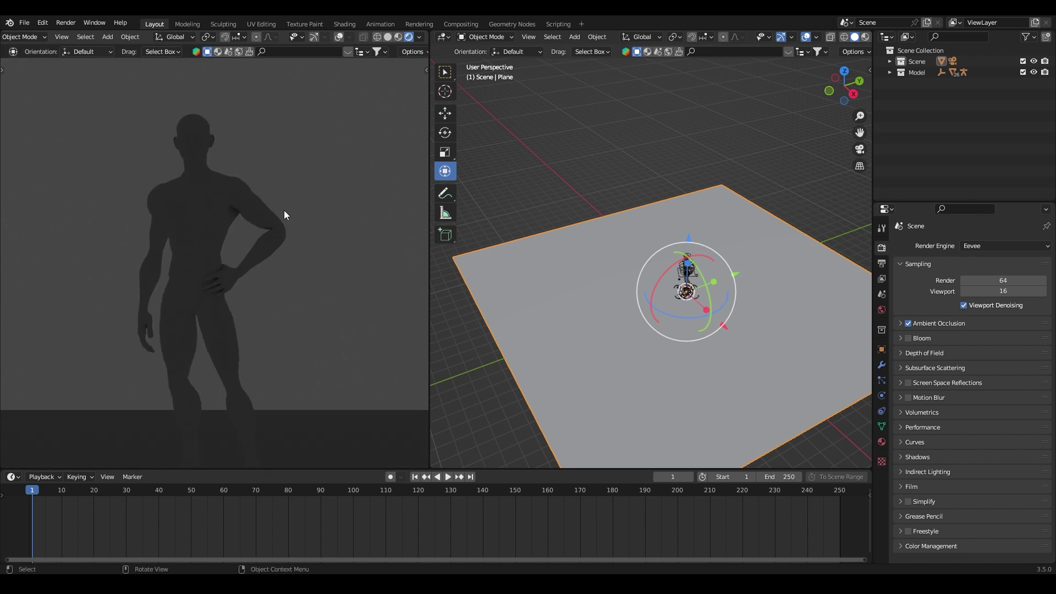
scroll(284, 210, down, 3)
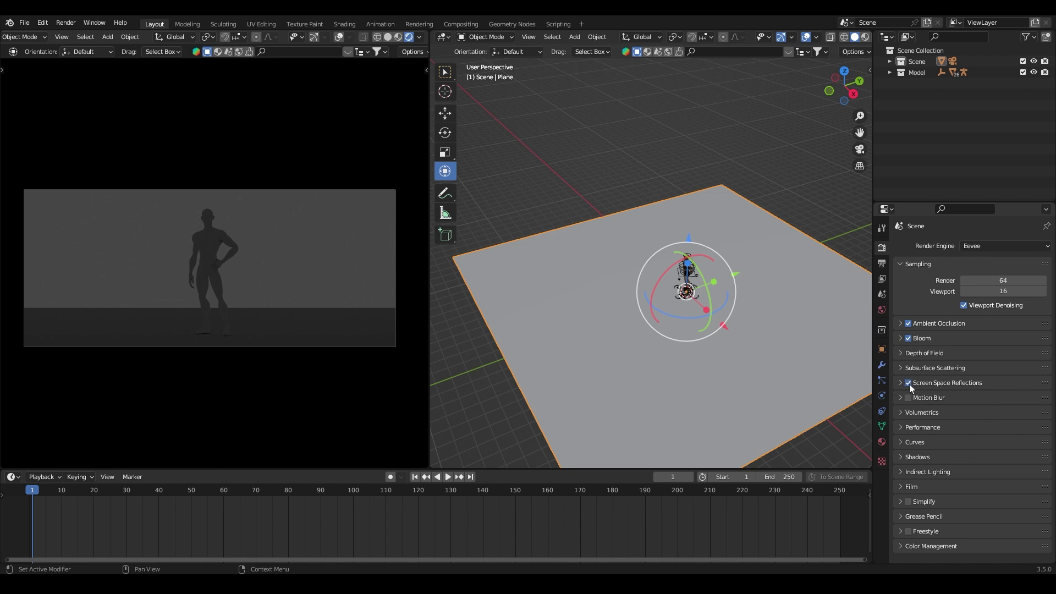
middle_drag(737, 349, 699, 313)
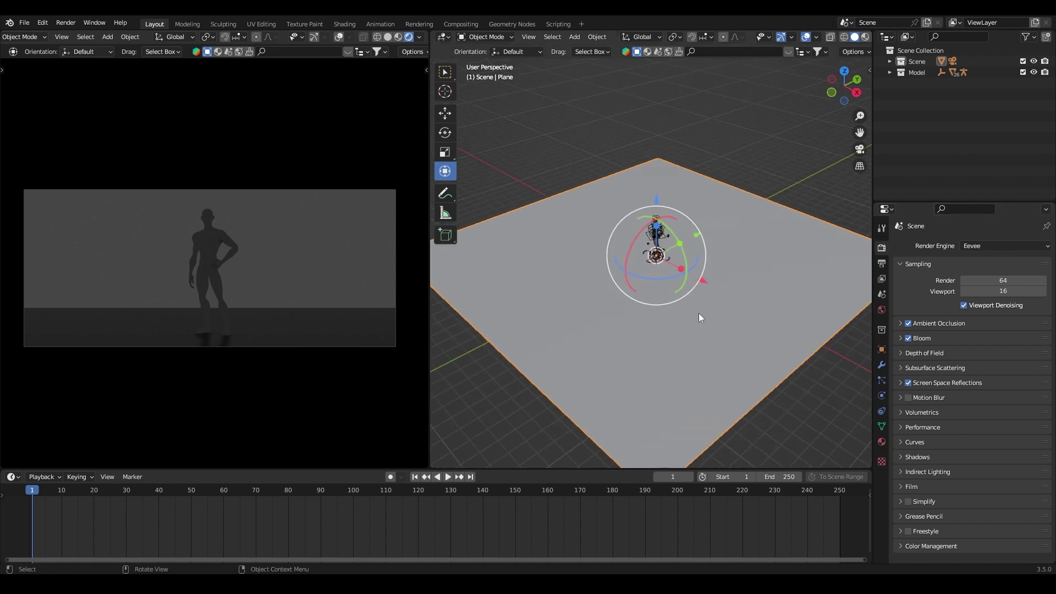
Step: Review the Eevee Volumetrics and Shadows settings, including the available shadow cube sizes
click(909, 398)
click(901, 412)
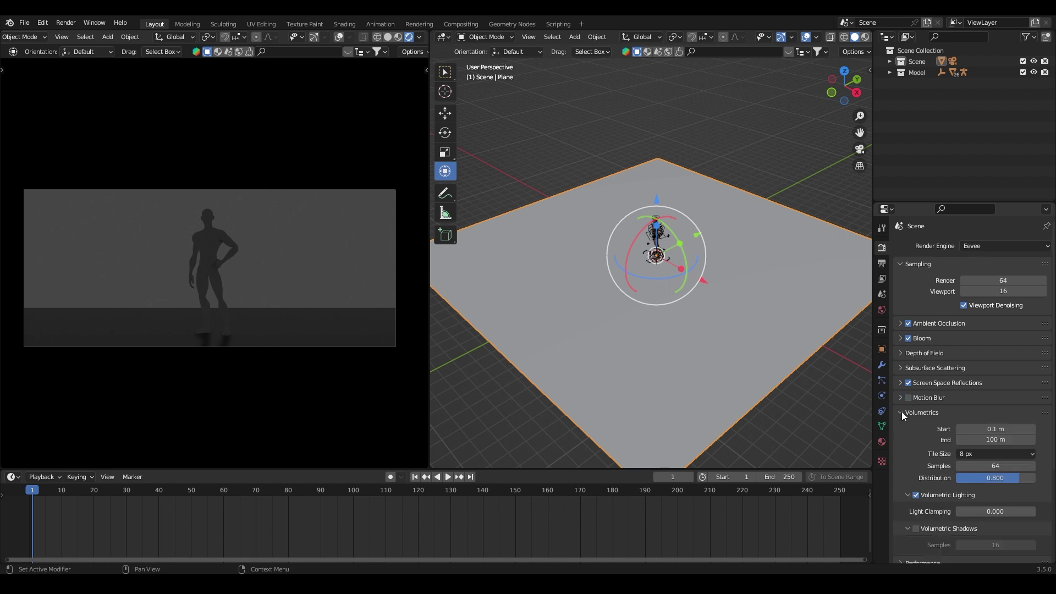
scroll(910, 430, down, 1)
scroll(910, 430, down, 1)
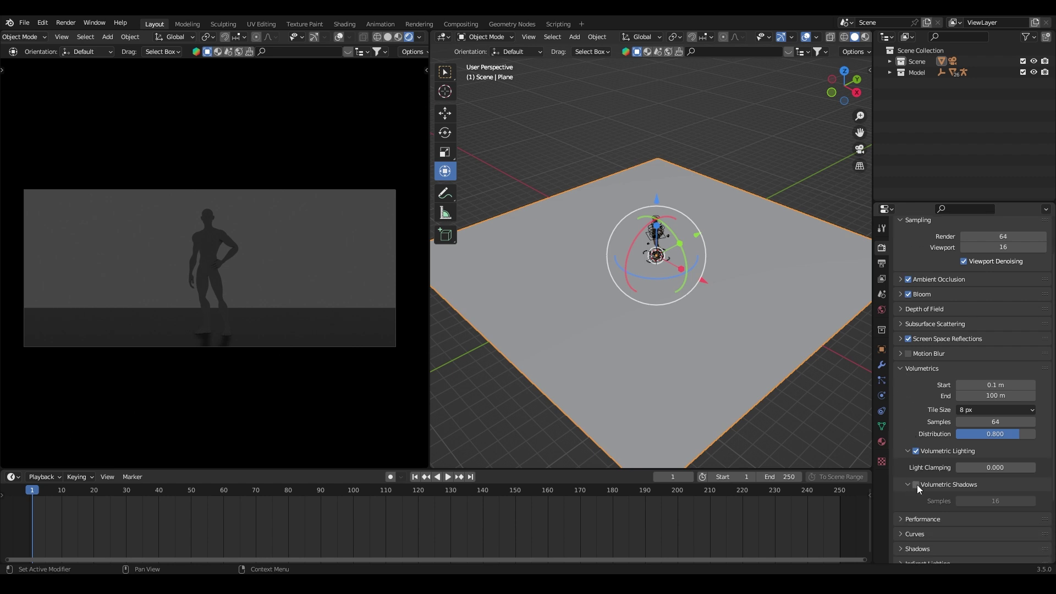
click(912, 370)
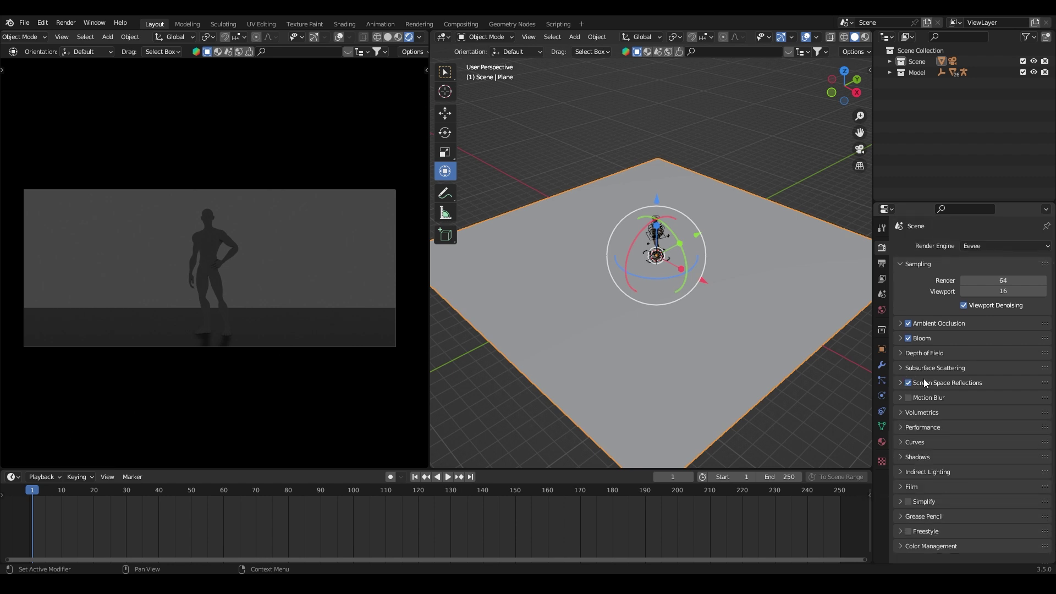
click(907, 457)
scroll(909, 455, down, 1)
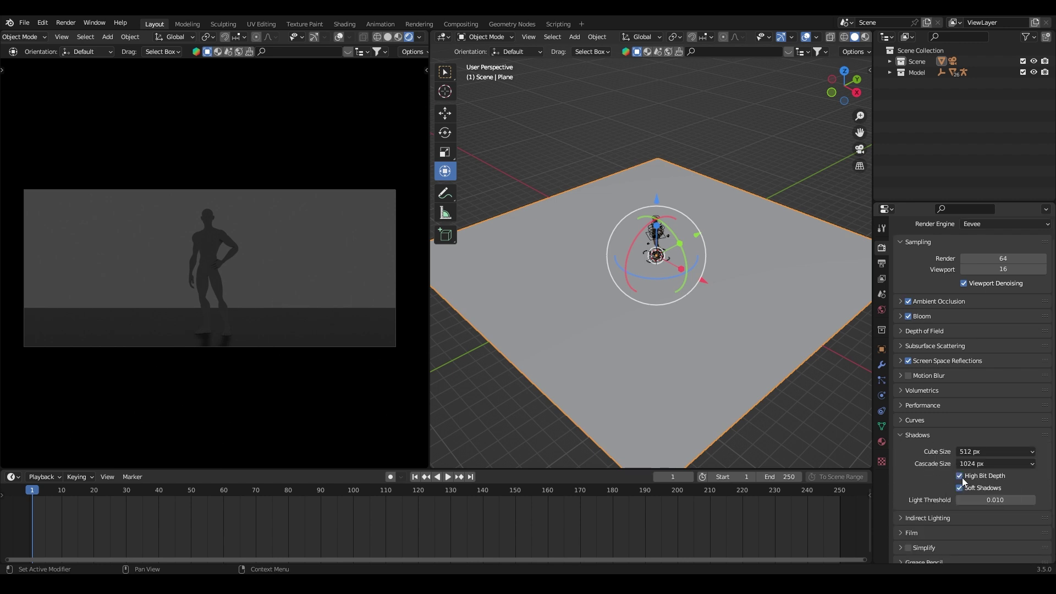
click(997, 451)
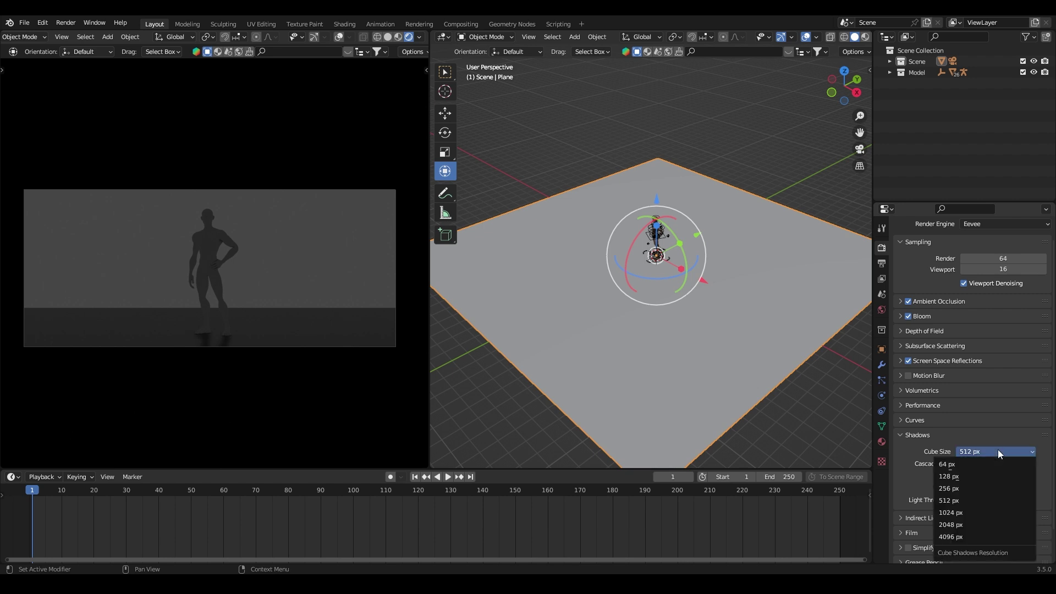
click(922, 436)
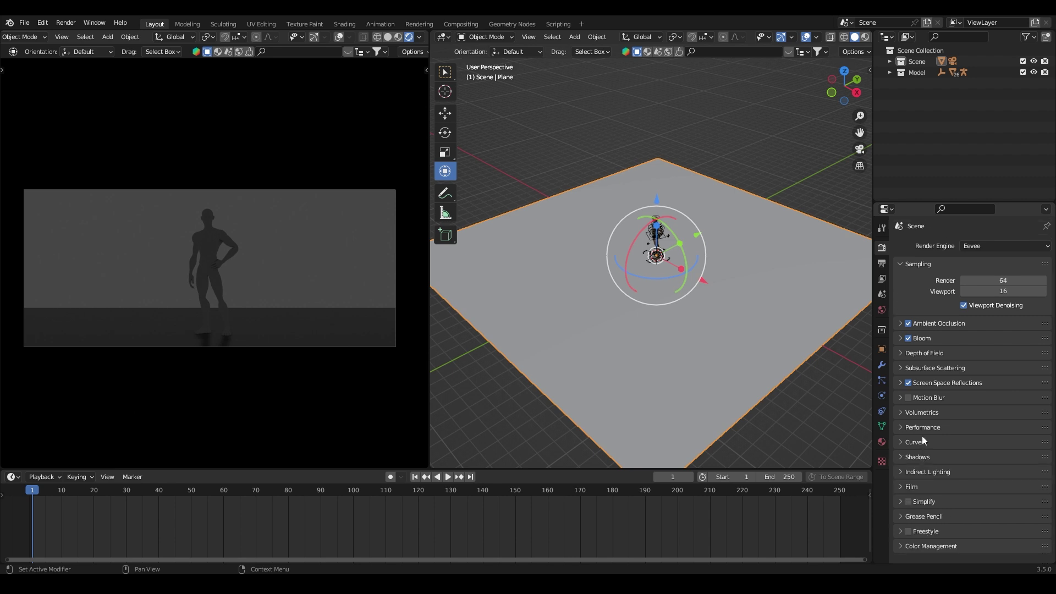
Step: Set the world background color to pure black
click(882, 310)
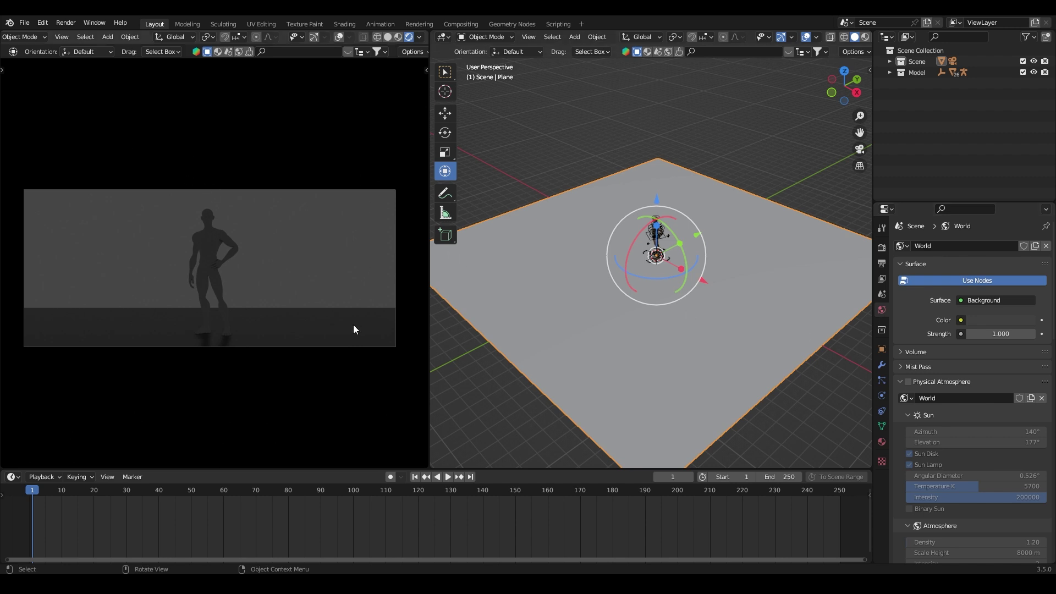
click(998, 317)
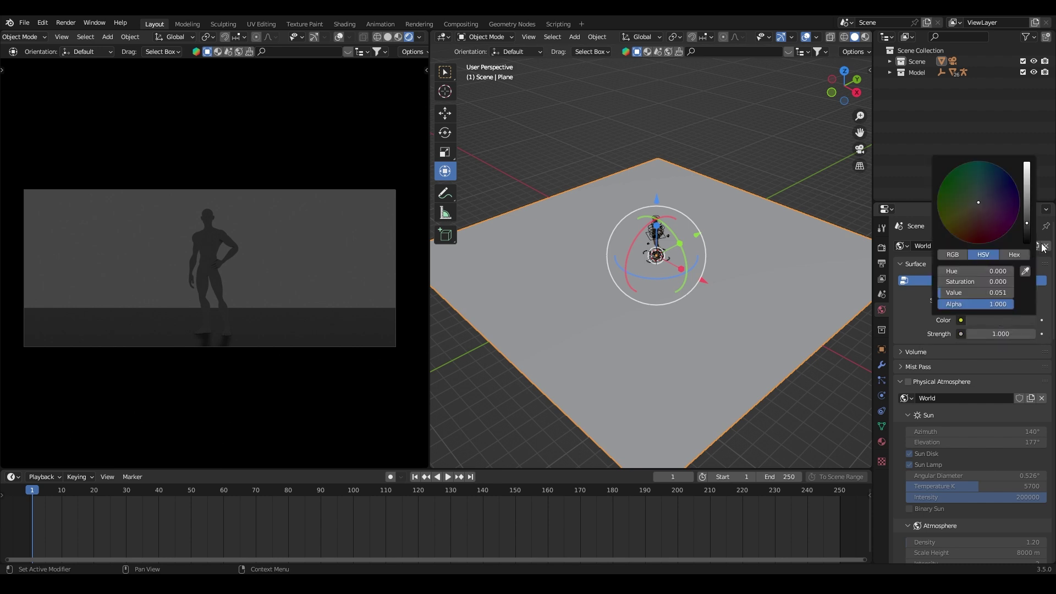
drag(1026, 230, 1026, 242)
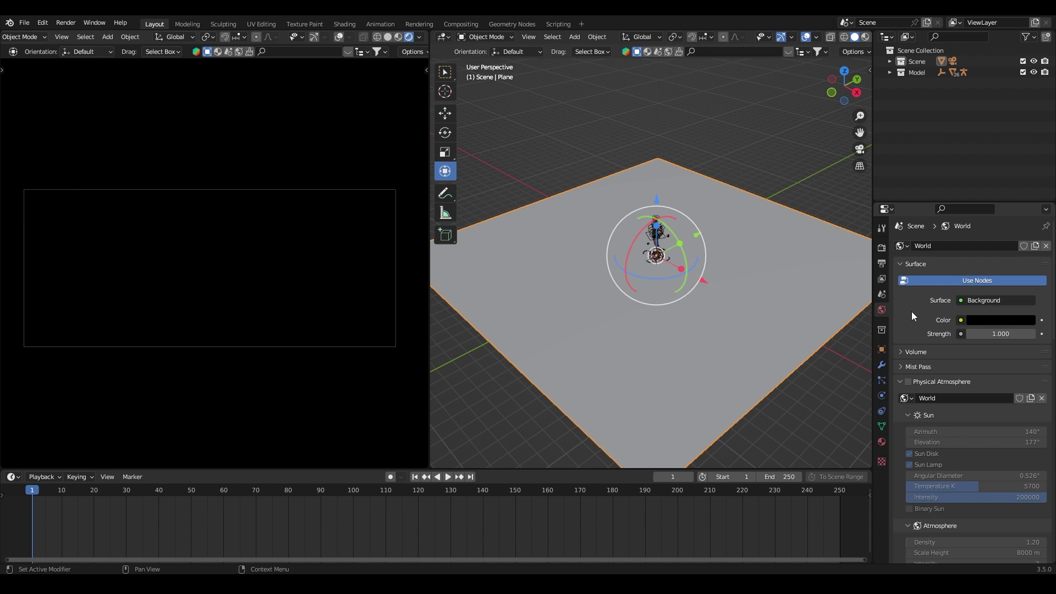
Step: Create a new collection directly under the Scene Collection and name it Light
click(1002, 81)
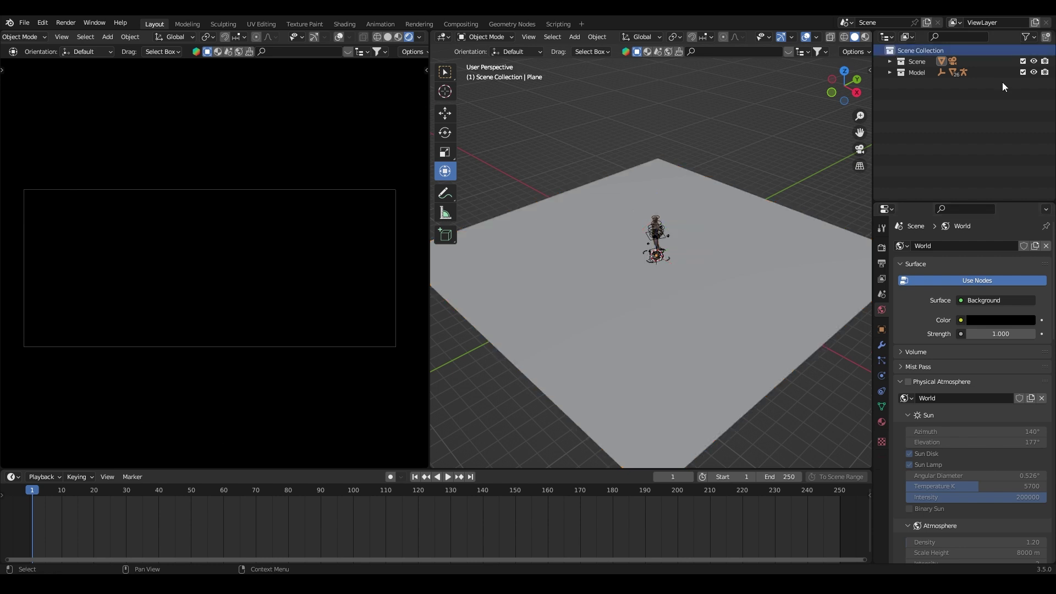
click(1048, 37)
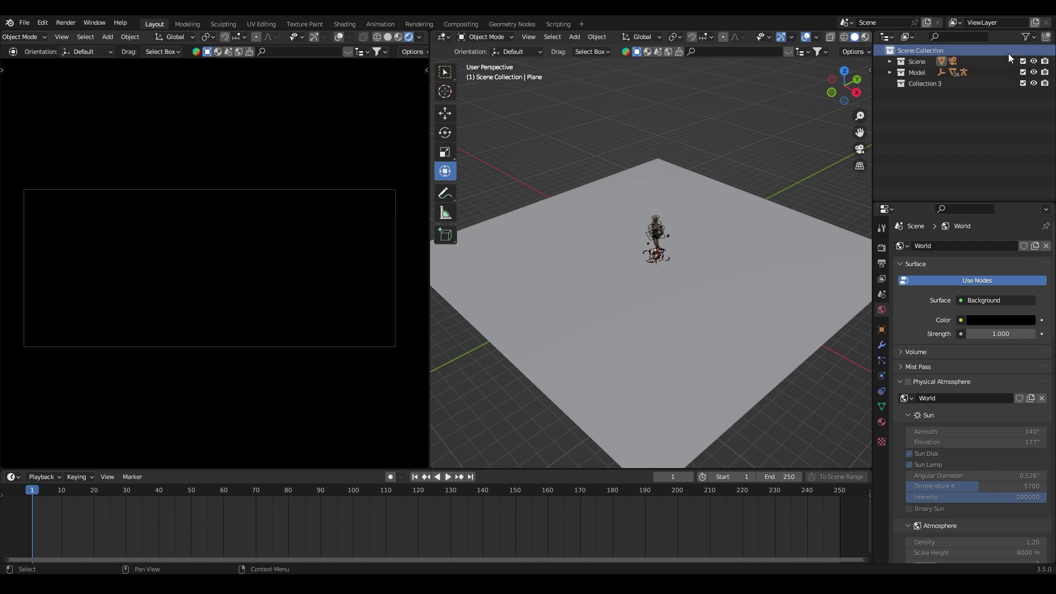
click(927, 83)
double_click(927, 83)
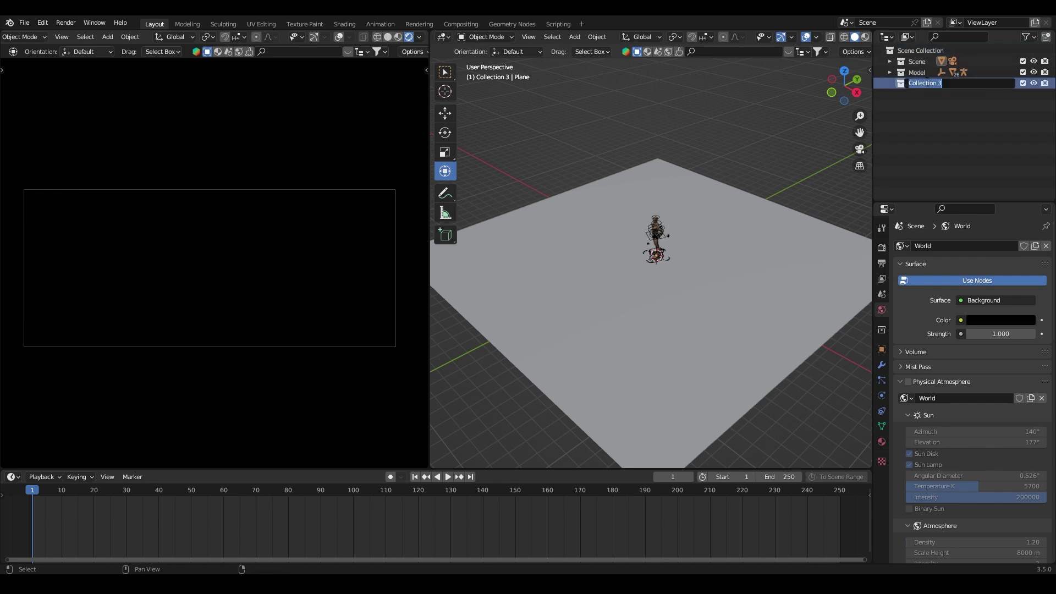
text(Light)
key(Return)
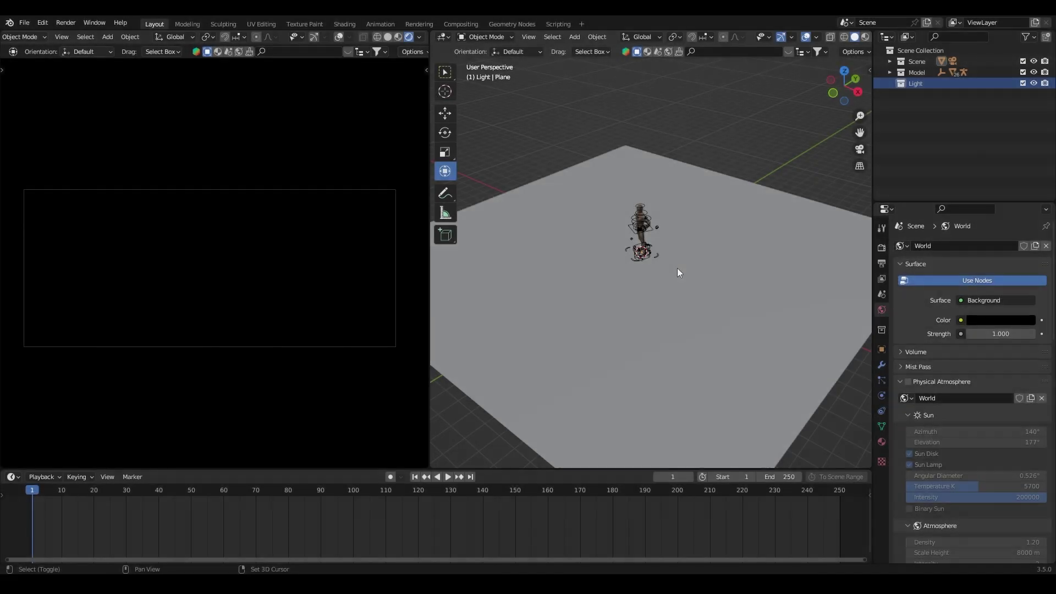
Step: Add an area light in the Light collection and raise it about 4 m along Z, above the figure's head
key(shift+a)
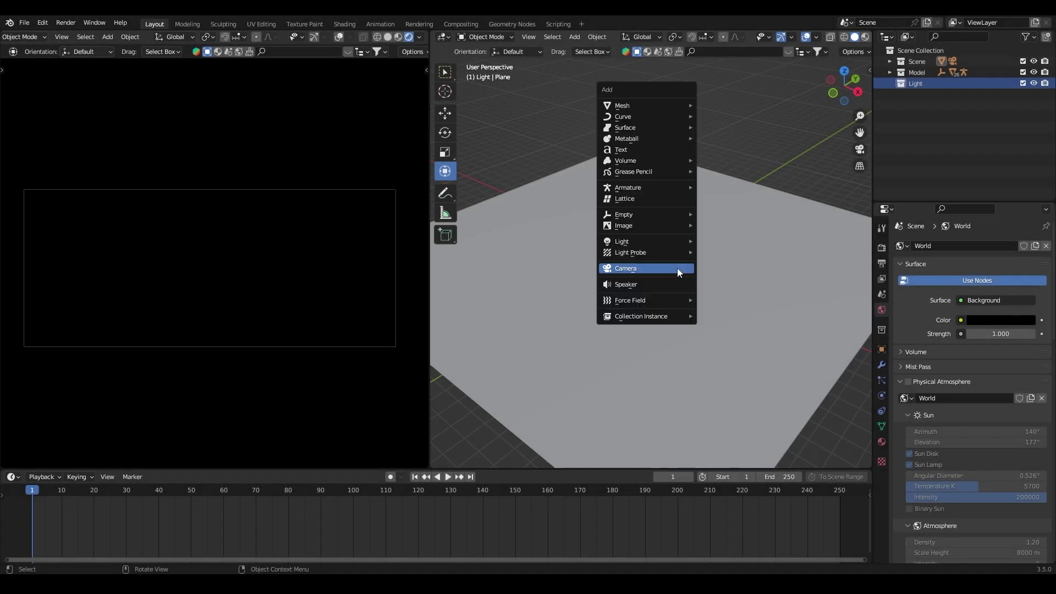
mouse_move(664, 240)
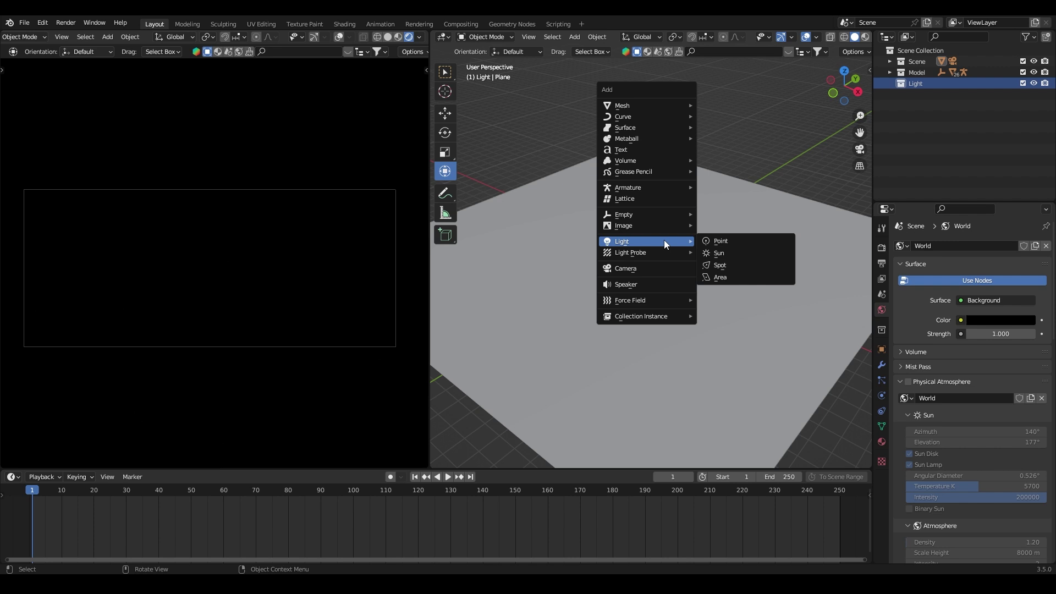
click(745, 278)
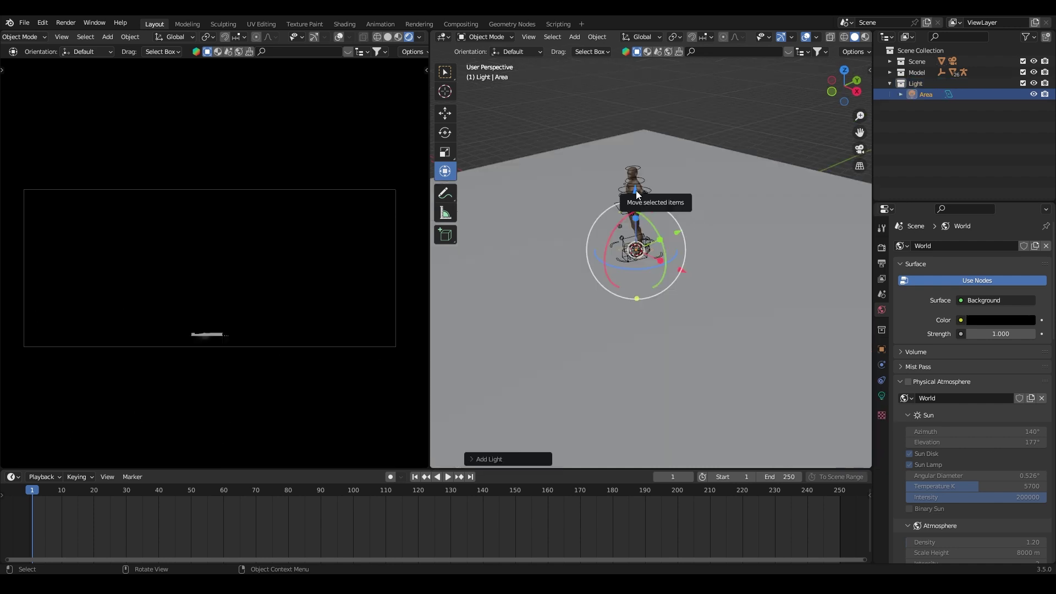
key(g)
key(z)
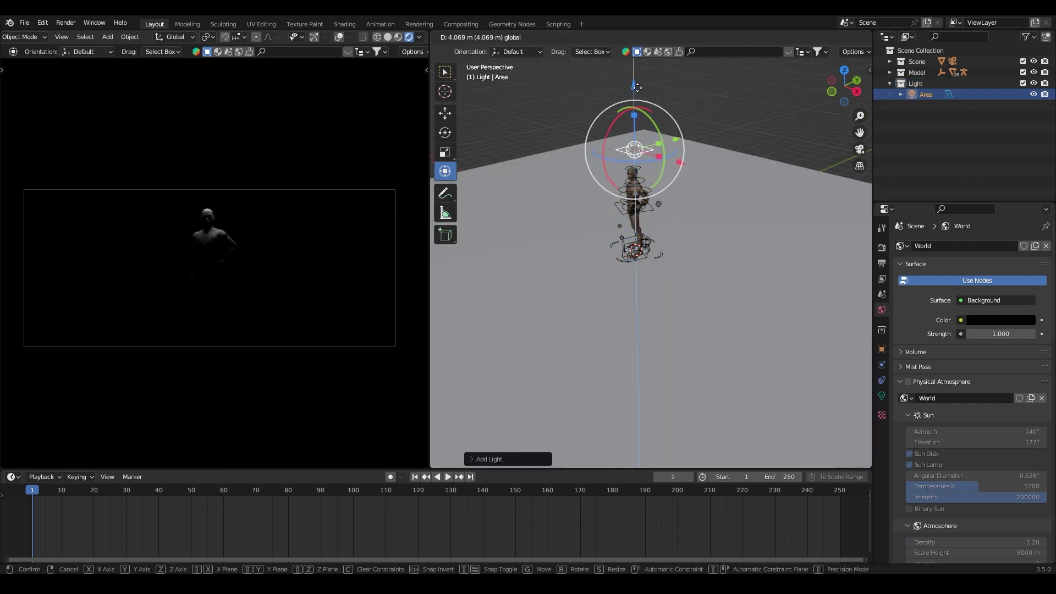
click(641, 97)
shift+middle_drag(691, 228, 693, 300)
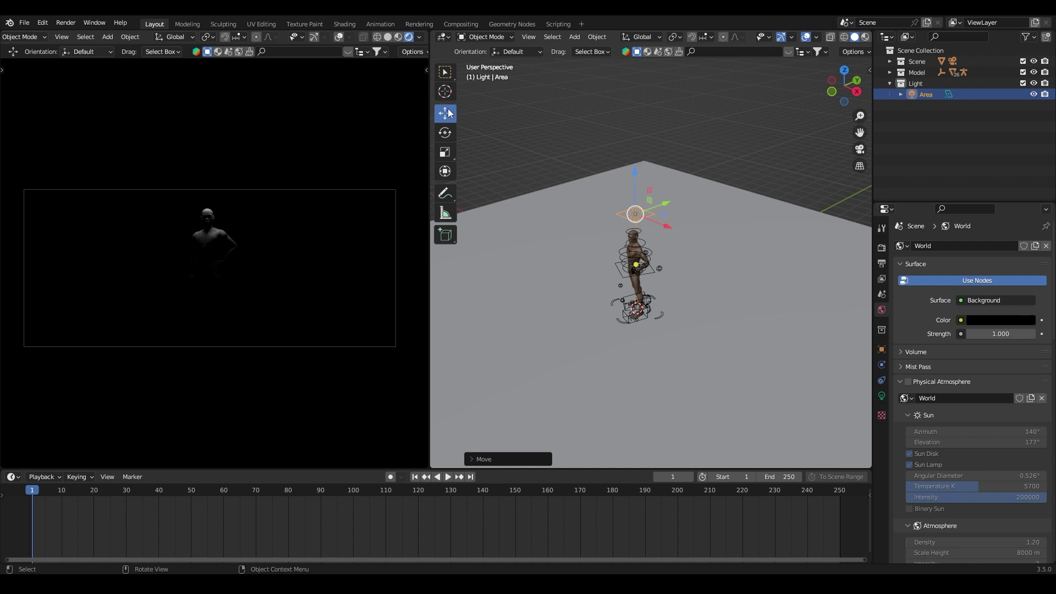
Step: Try the Rotate and Scale gizmos on the area light and activate the combined Transform tool
click(446, 133)
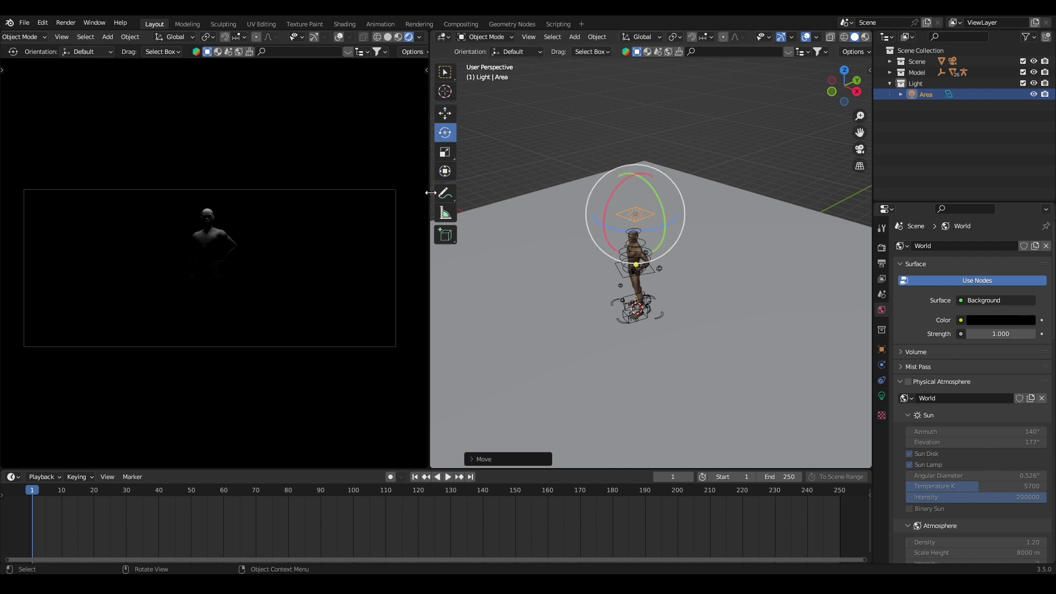
click(445, 152)
click(445, 171)
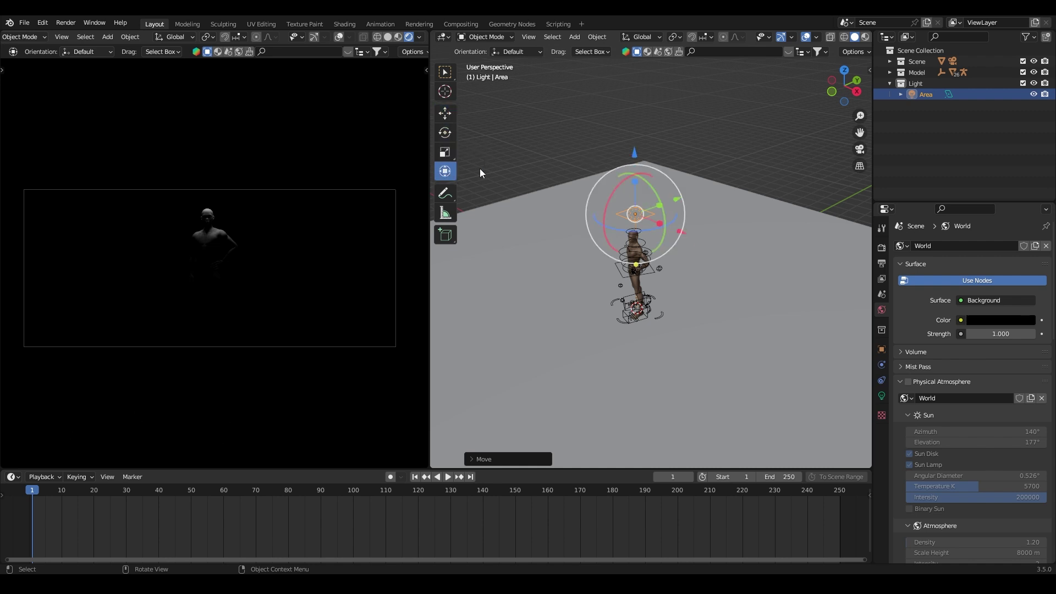
middle_drag(653, 245, 474, 176)
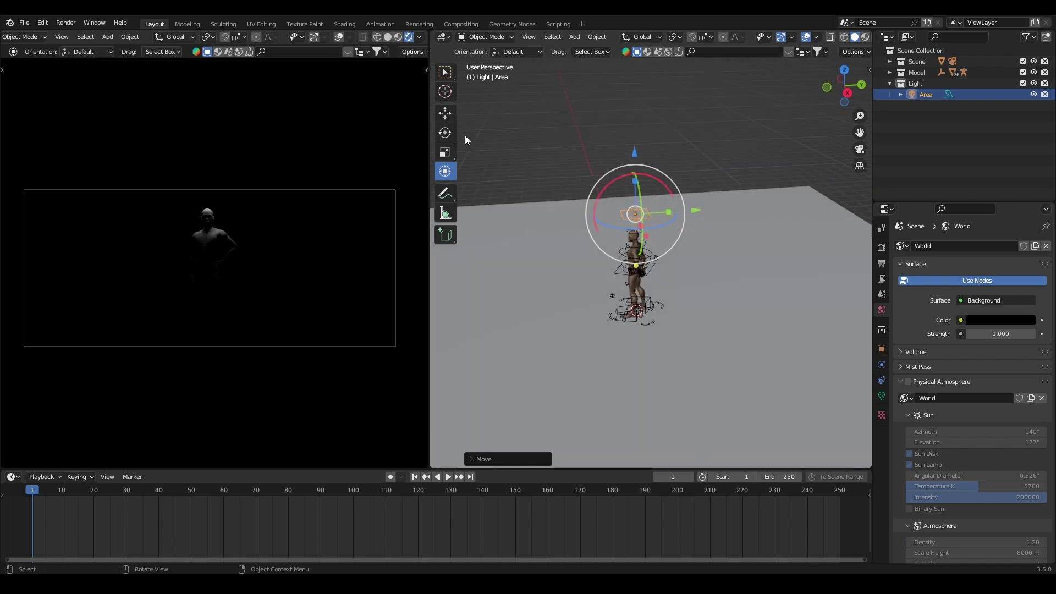
Step: Set the area light's power to 200 W
middle_drag(517, 246, 687, 308)
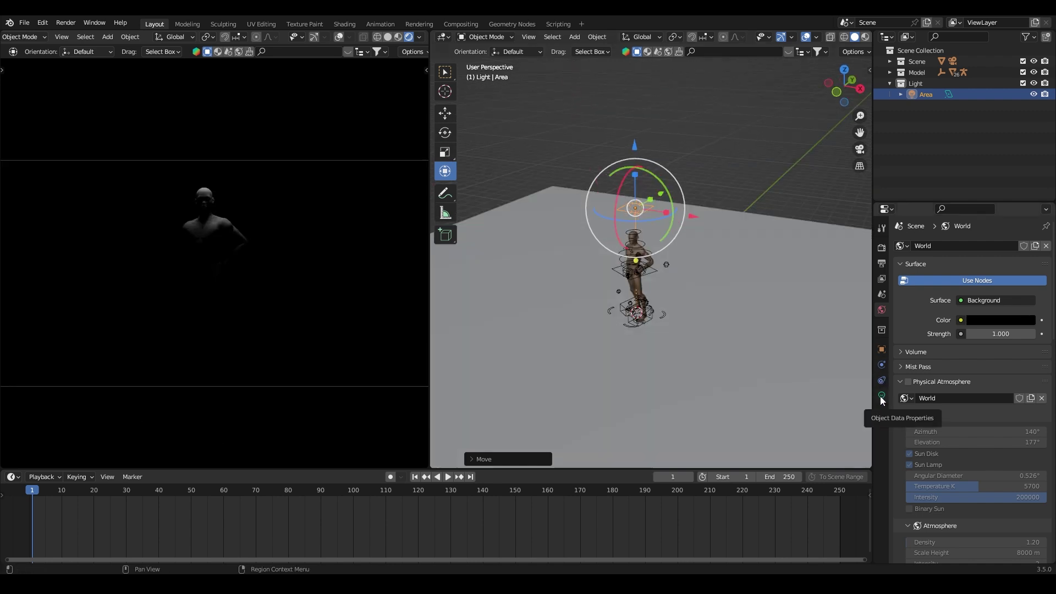
click(880, 396)
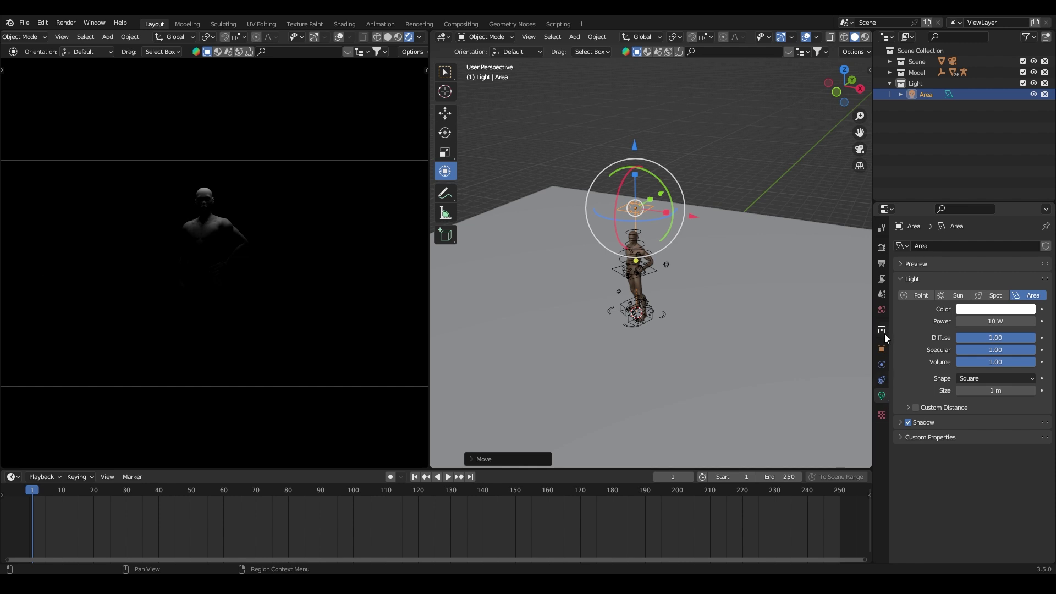
click(987, 321)
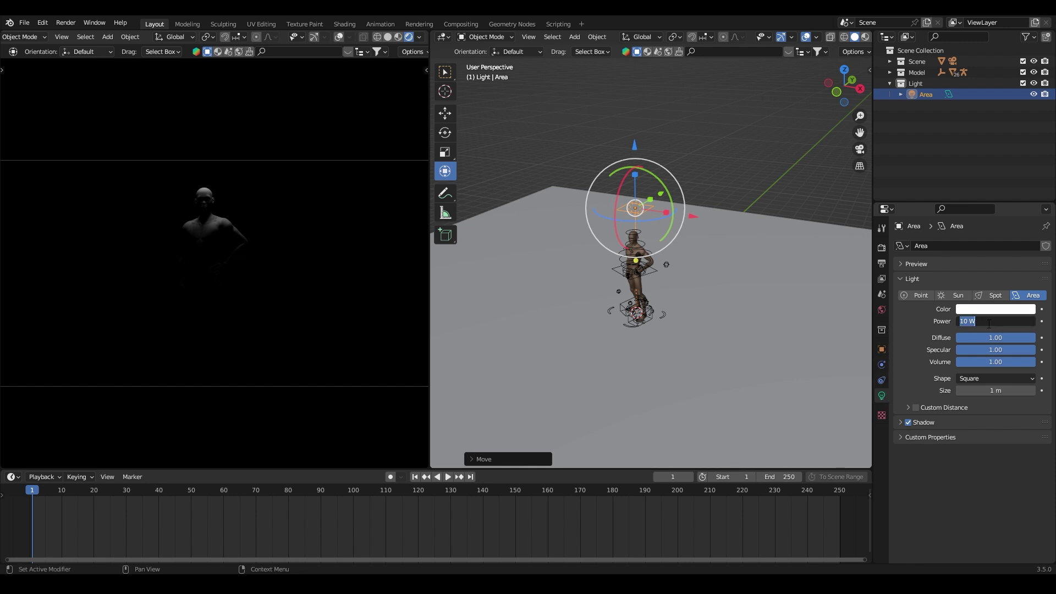
text(200)
key(Return)
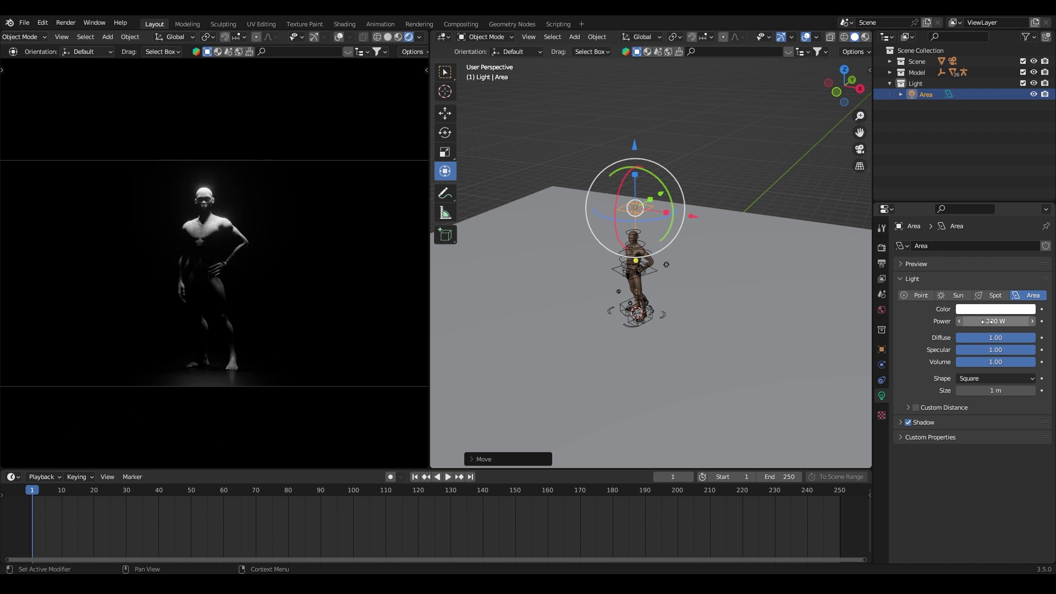
Step: Enable Contact Shadows in the area light's shadow settings
click(900, 422)
click(915, 468)
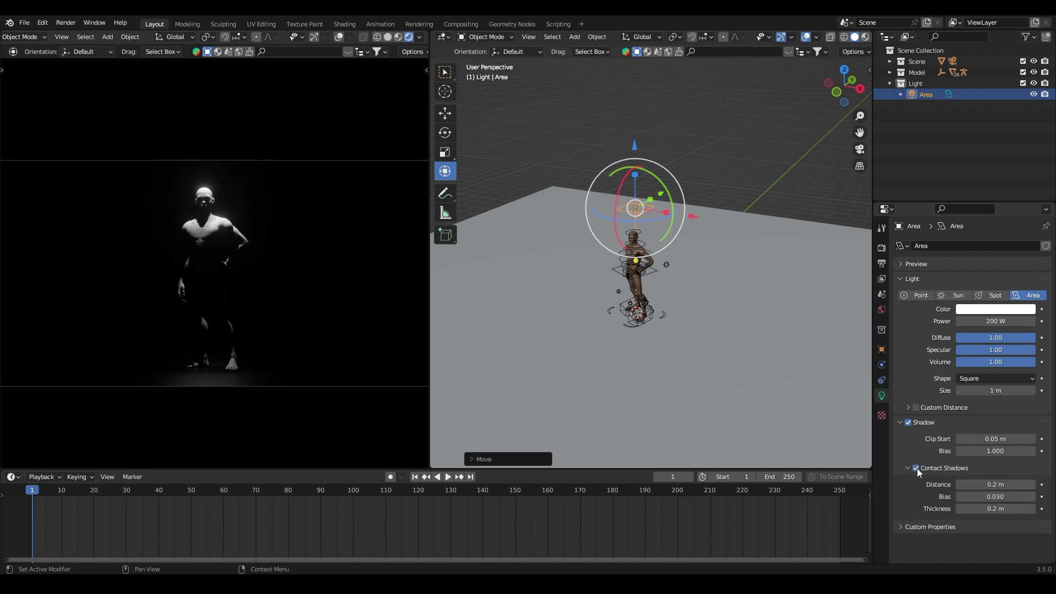
click(900, 422)
click(982, 311)
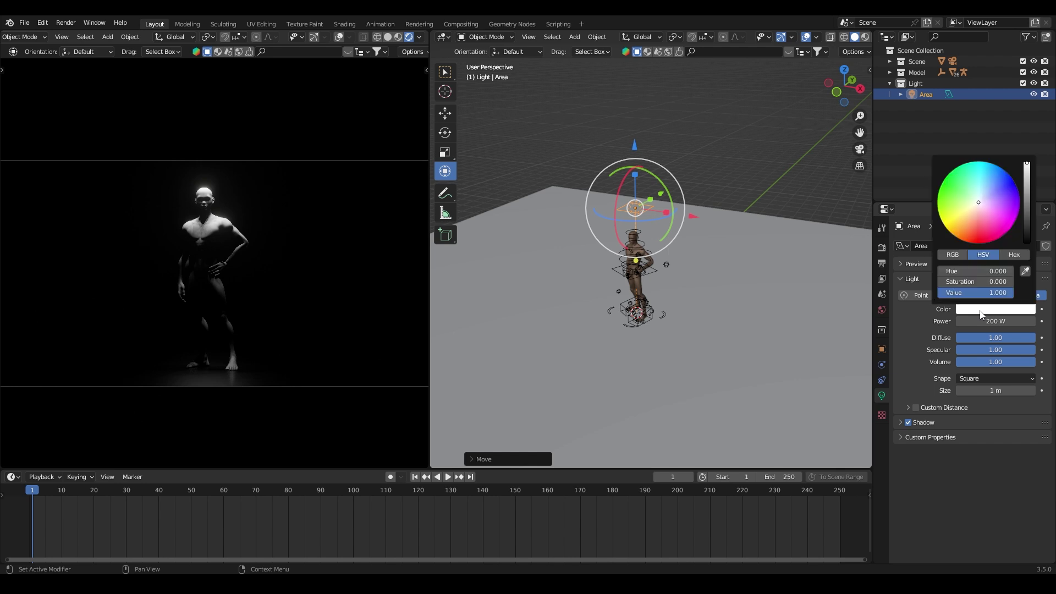
drag(990, 191, 968, 193)
right_click(969, 192)
Step: Scale the area light up to several times its size, comparing it with a small size before enlarging it again
middle_drag(665, 242, 675, 240)
key(s)
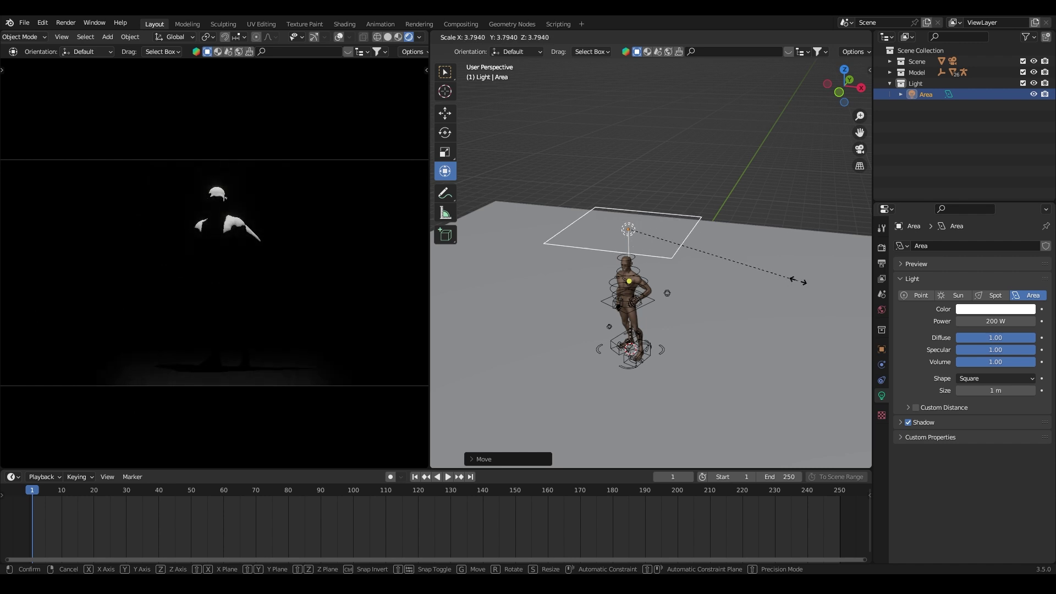
click(833, 292)
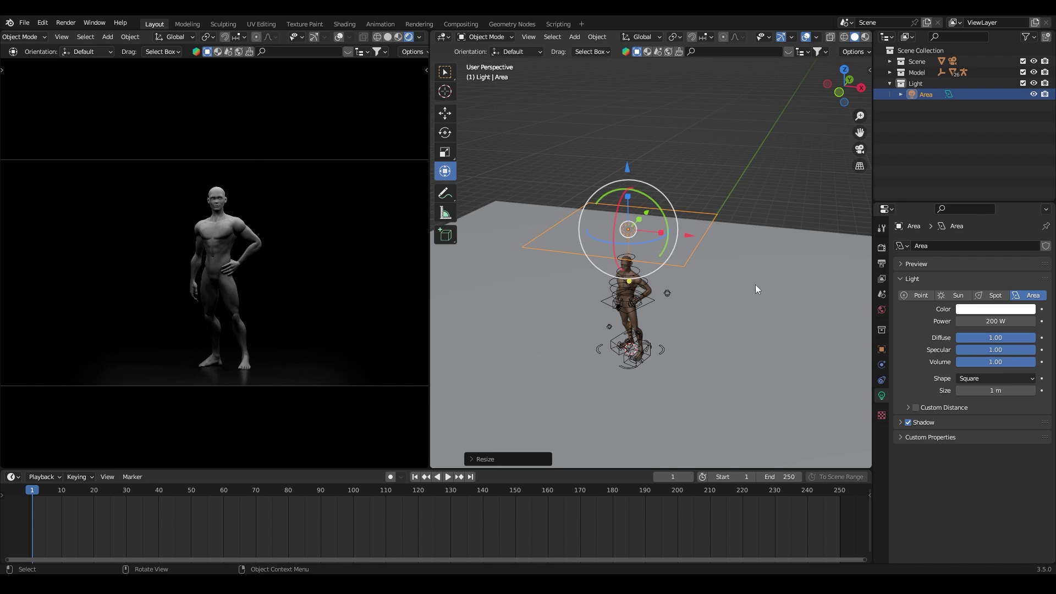
key(s)
click(675, 235)
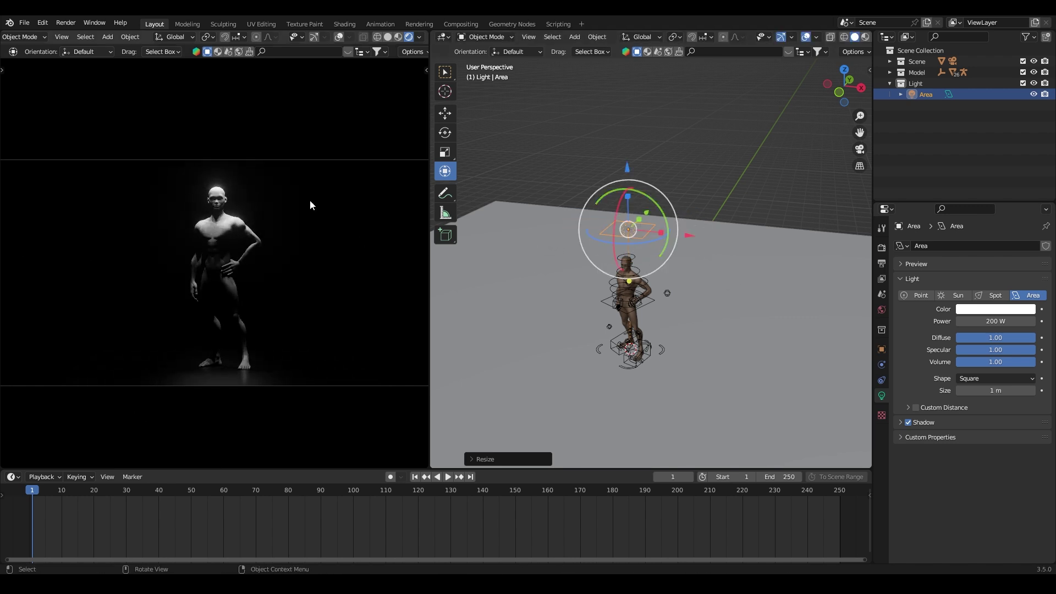
key(s)
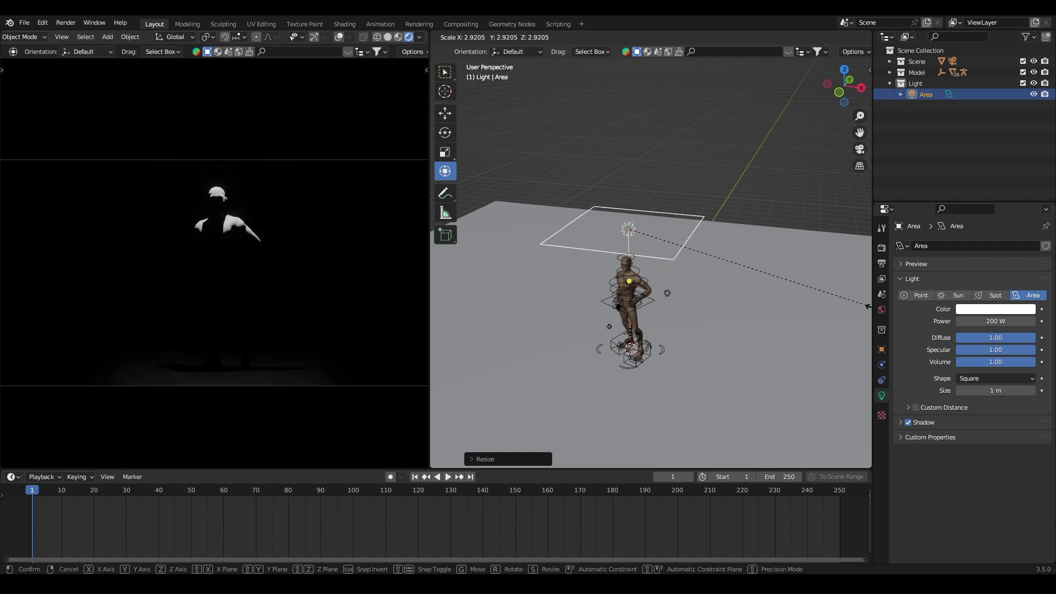
click(868, 306)
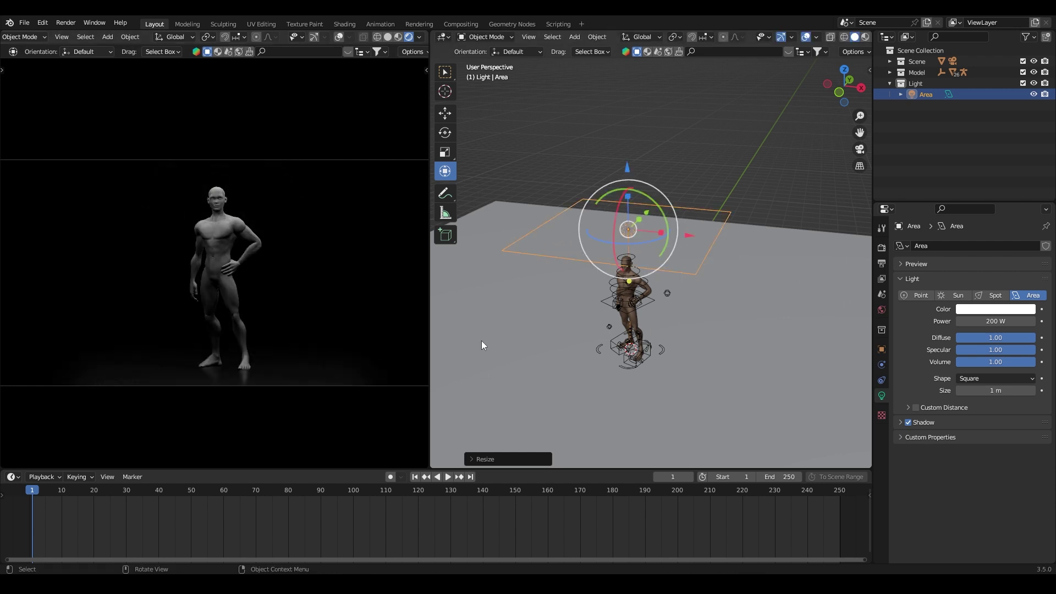
Step: Move the area light along X to the figure's side and rotate it about Y so it faces the figure
middle_drag(774, 308, 693, 231)
key(g)
key(x)
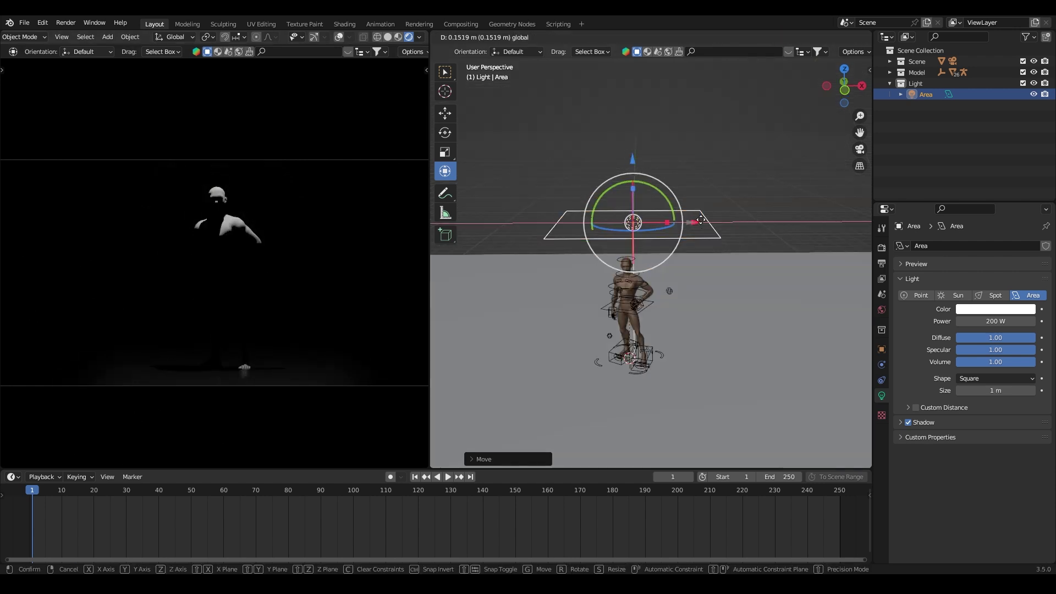
click(784, 232)
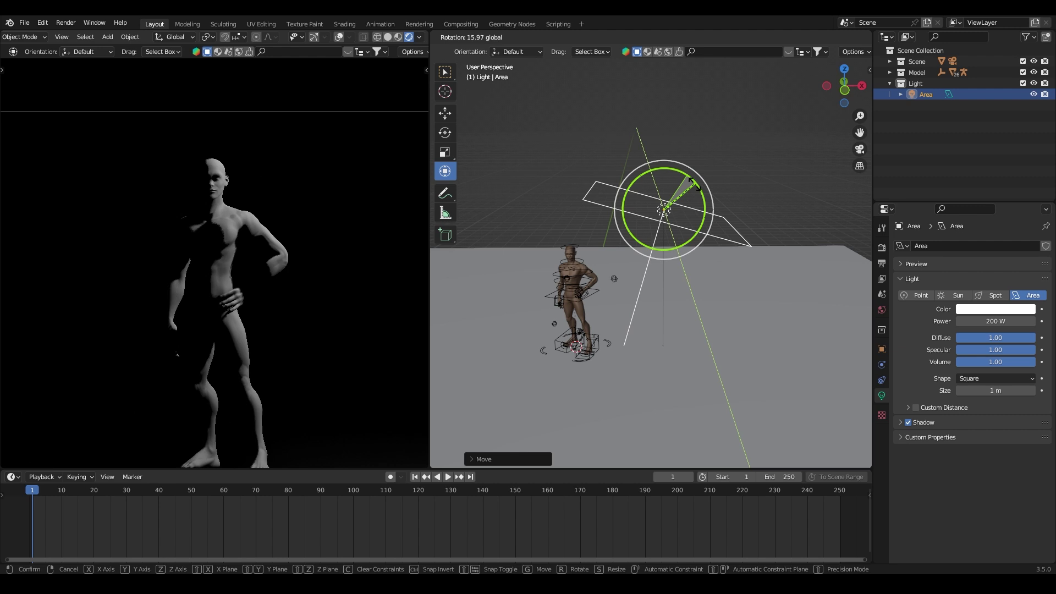
drag(695, 185, 712, 226)
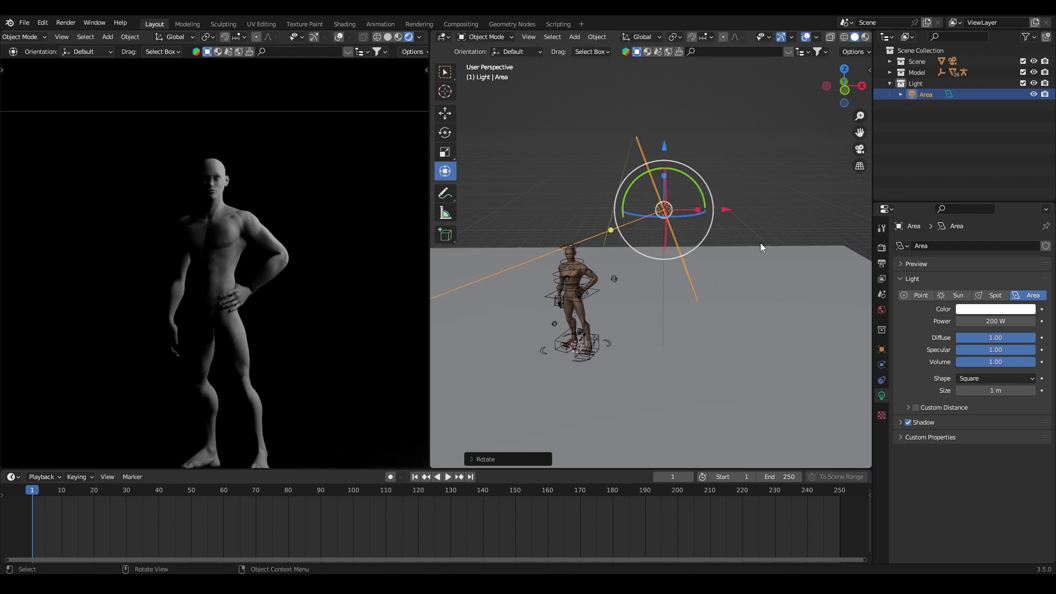
Step: Lower the area light to body height and shift it along negative Y in front of the figure, angled toward it
middle_drag(760, 242, 698, 268)
drag(674, 155, 679, 176)
mouse_move(736, 237)
middle_down()
mouse_move(706, 232)
mouse_move(729, 217)
middle_up()
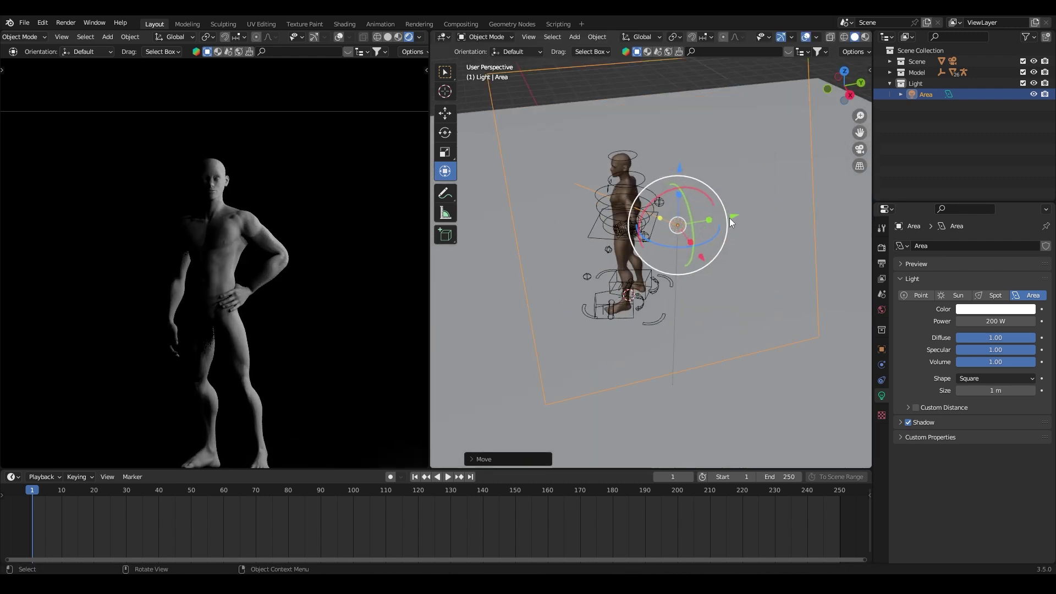
drag(731, 217, 676, 224)
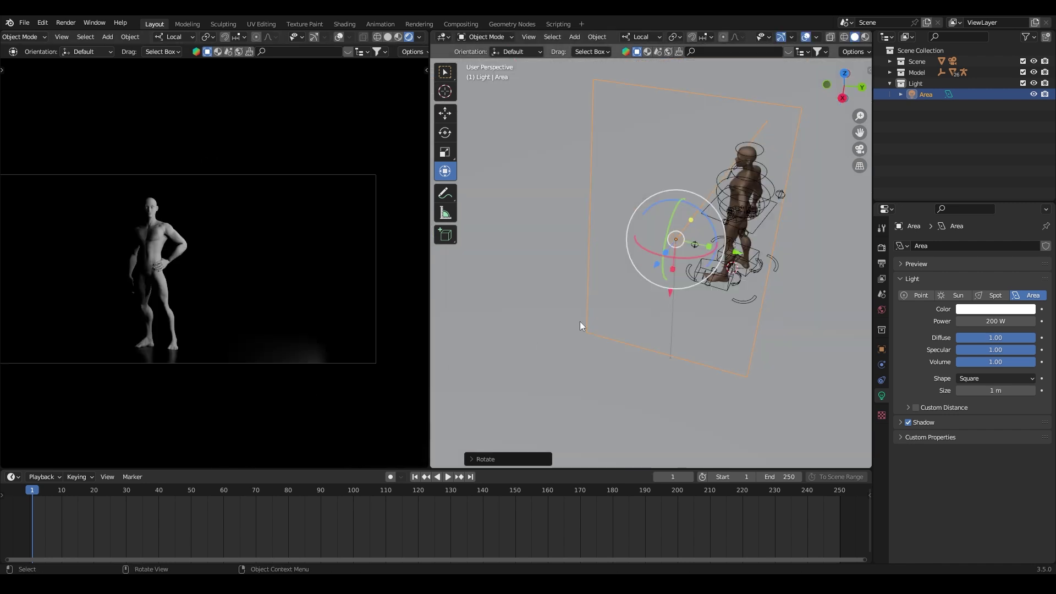
Step: Set the transform orientation to Global and move the area light along X farther away from the figure
middle_drag(582, 325, 738, 241)
click(638, 39)
click(638, 69)
drag(737, 239, 803, 239)
scroll(755, 259, down, 3)
scroll(276, 279, up, 3)
scroll(280, 275, up, 2)
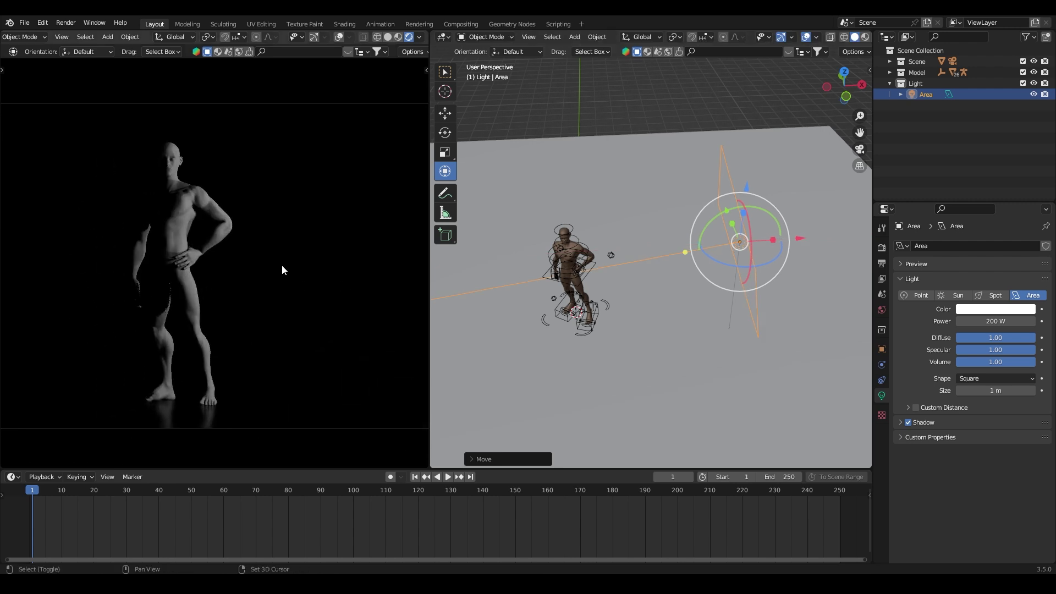
Step: Nudge the area light slightly along negative Y
middle_drag(714, 253, 624, 259)
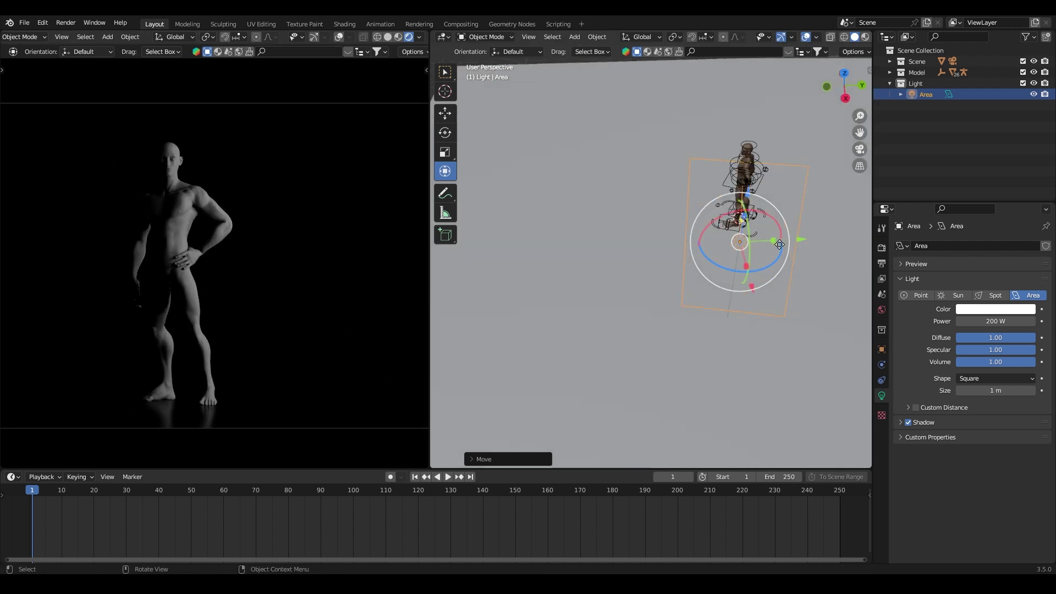
middle_drag(779, 244, 657, 213)
drag(653, 214, 643, 212)
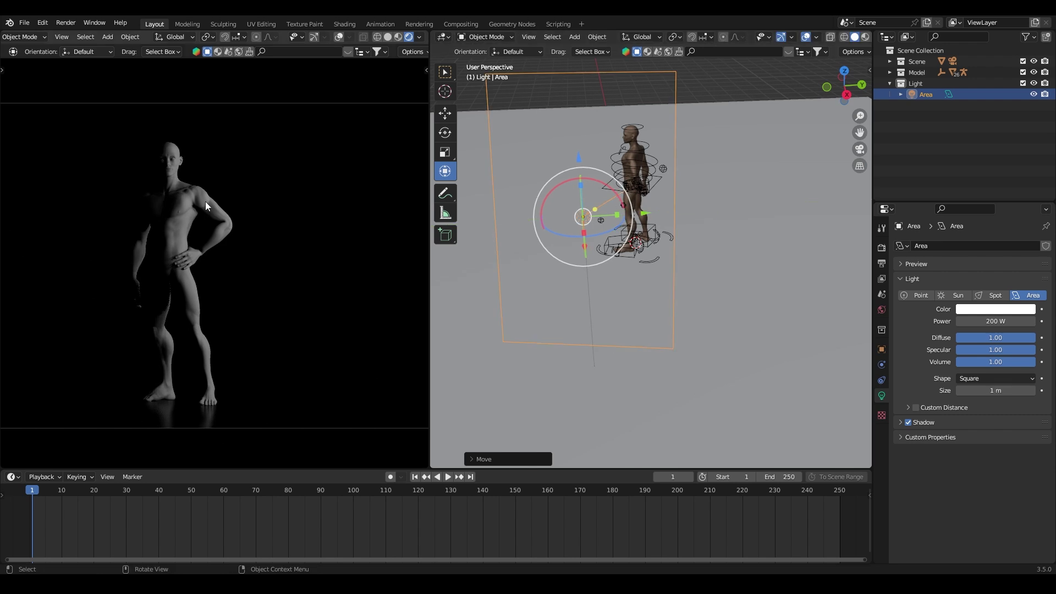
Step: Raise the area light's power to 300 W
scroll(206, 201, down, 3)
shift+middle_drag(170, 201, 225, 200)
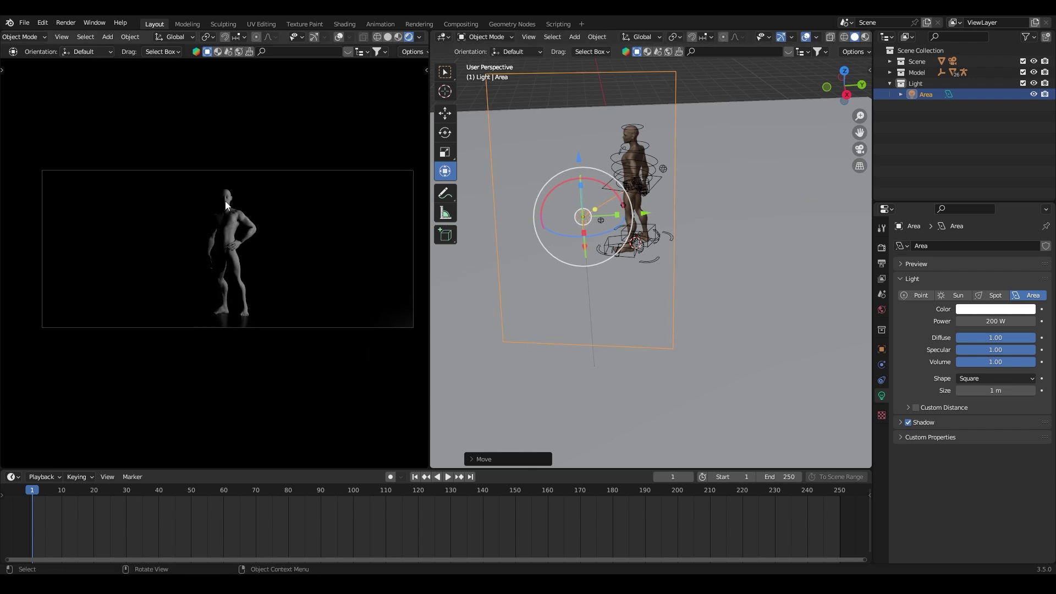
click(979, 321)
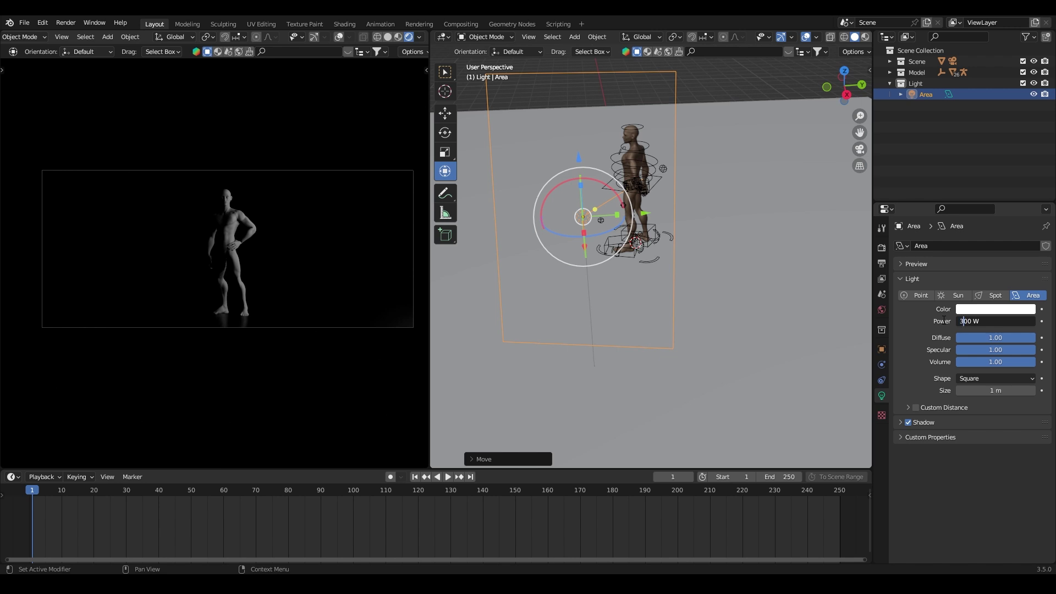
key(Return)
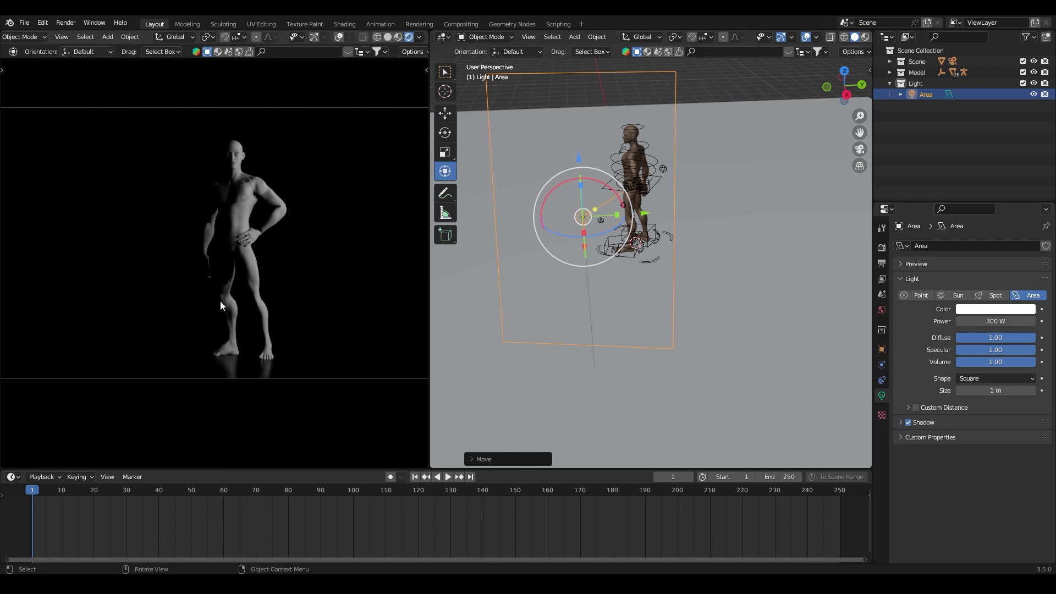
Step: Duplicate the area light and place the copy, scaled narrower along X, above and behind the figure
middle_drag(484, 317, 653, 336)
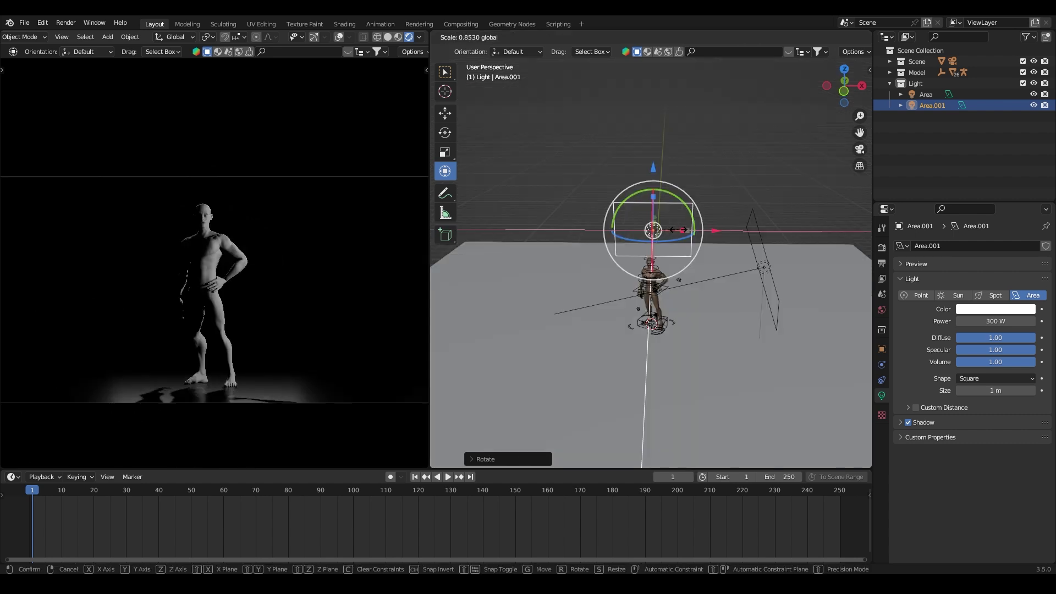
middle_drag(792, 231, 655, 203)
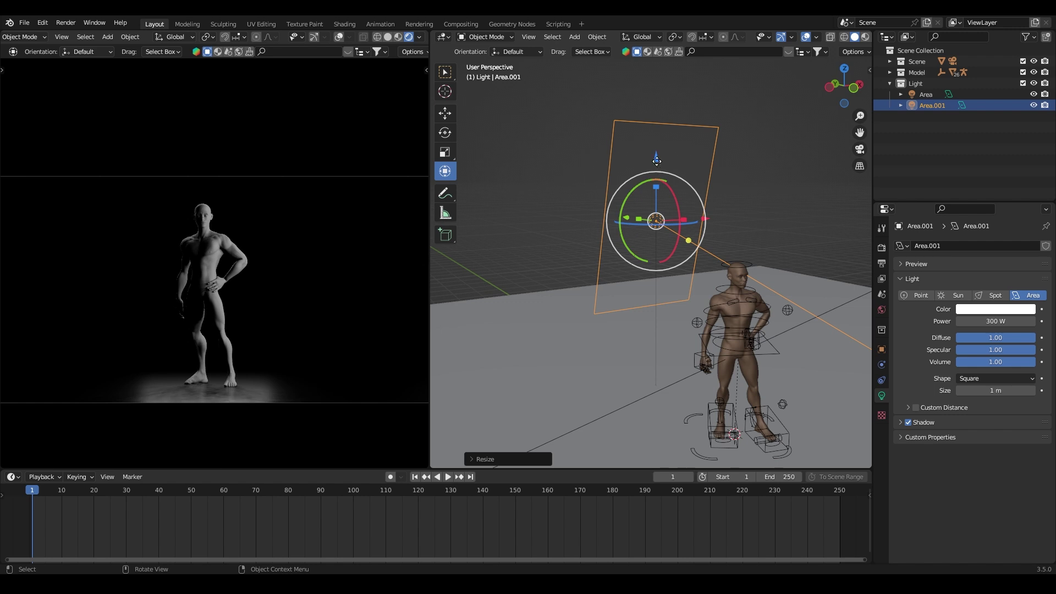
drag(656, 159, 711, 248)
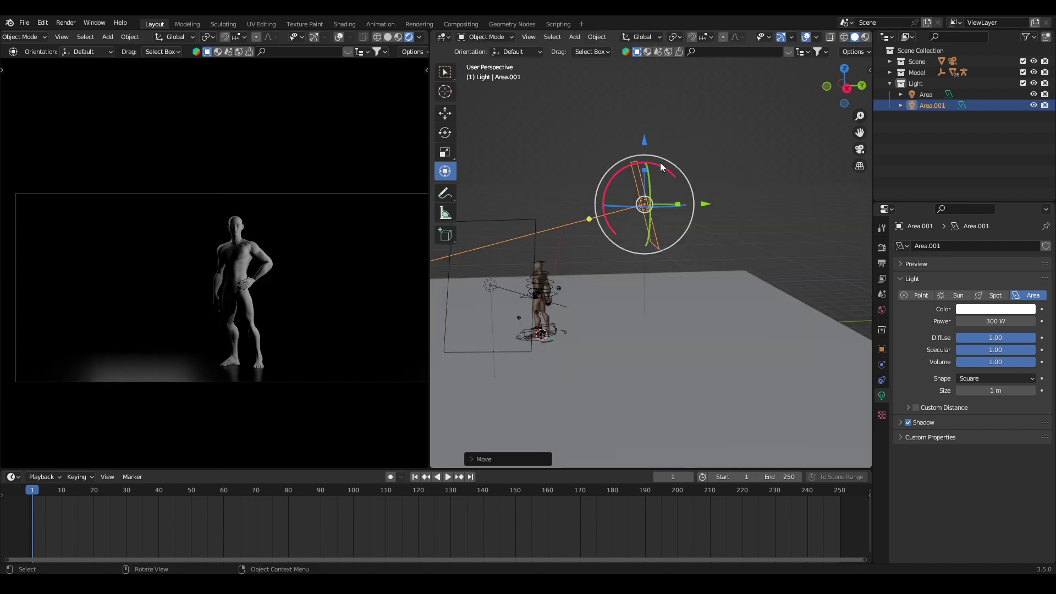
drag(661, 164, 645, 142)
Step: Rotate the light behind the figure so it tilts down toward the figure
scroll(263, 329, up, 2)
shift+middle_drag(263, 328, 221, 306)
middle_drag(709, 258, 728, 279)
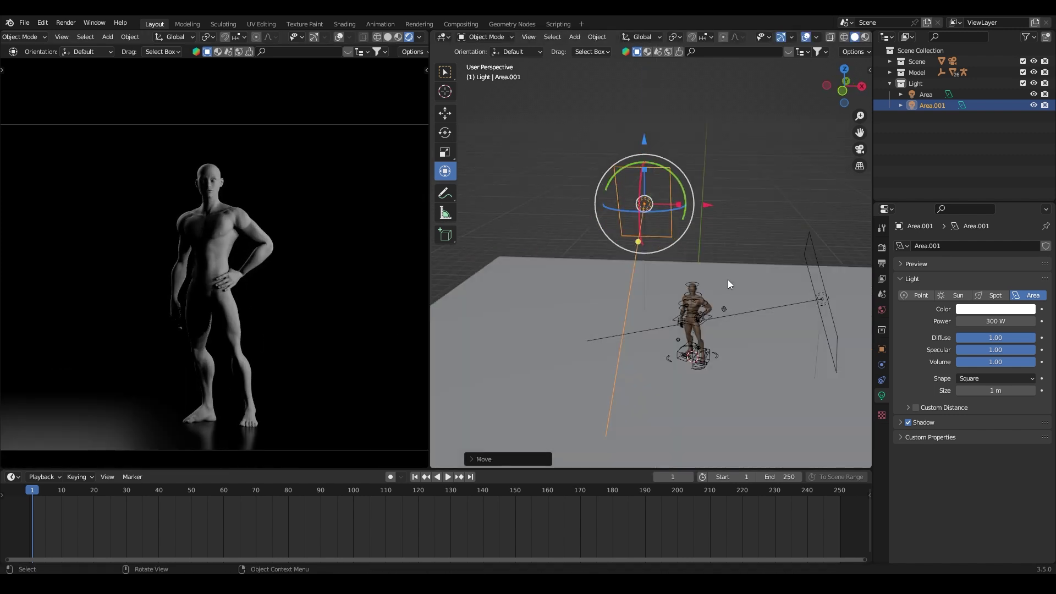
scroll(728, 279, up, 3)
key(r)
key(r)
mouse_move(688, 219)
middle_down()
mouse_move(670, 187)
mouse_move(660, 190)
mouse_move(687, 209)
middle_up()
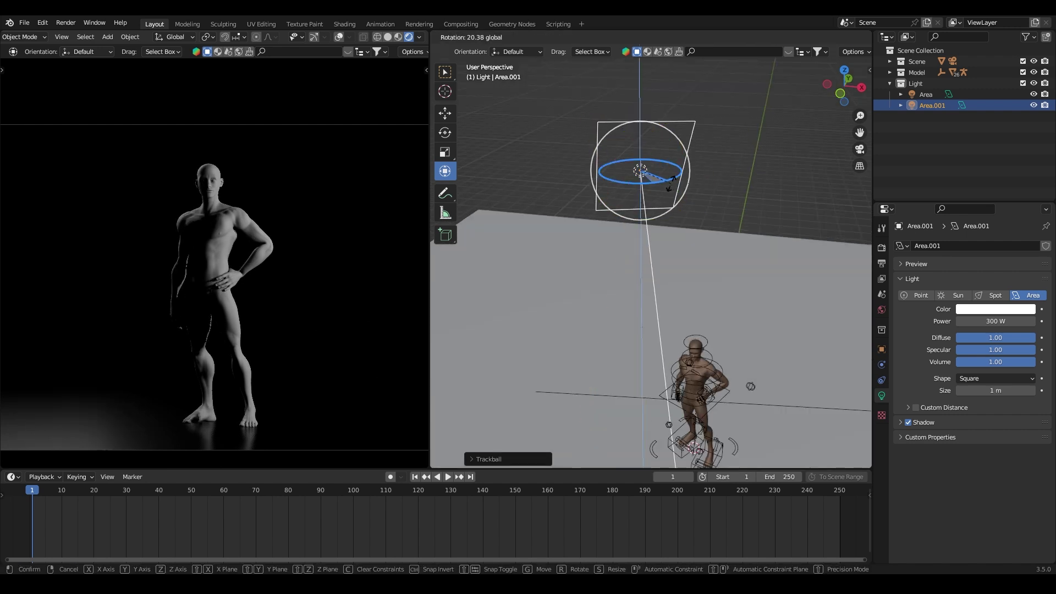
key(Escape)
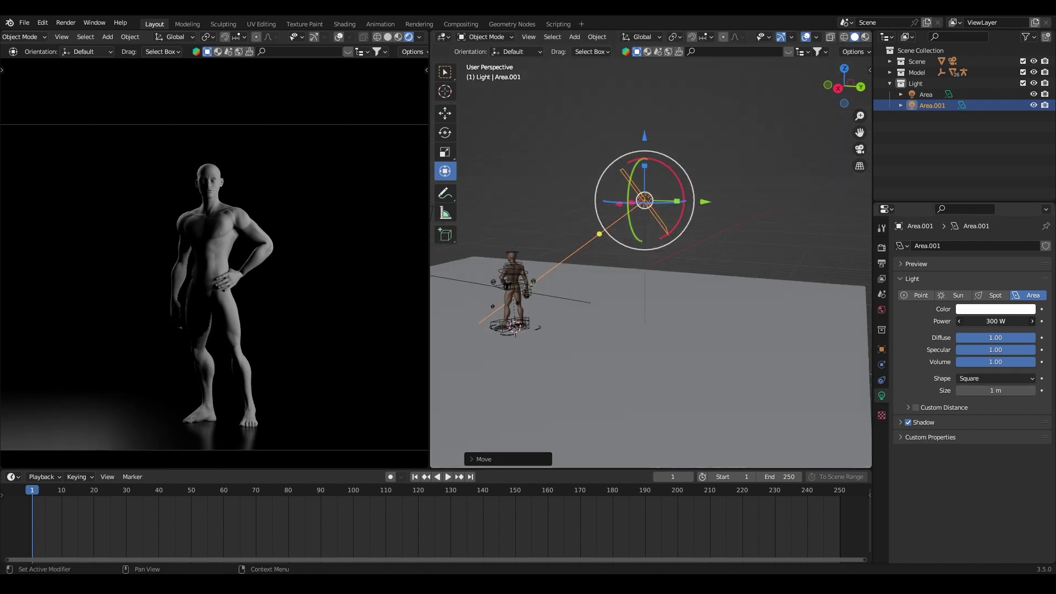
Step: Set the power of the light behind the figure to 500 W
click(967, 322)
key(Return)
scroll(220, 263, down, 4)
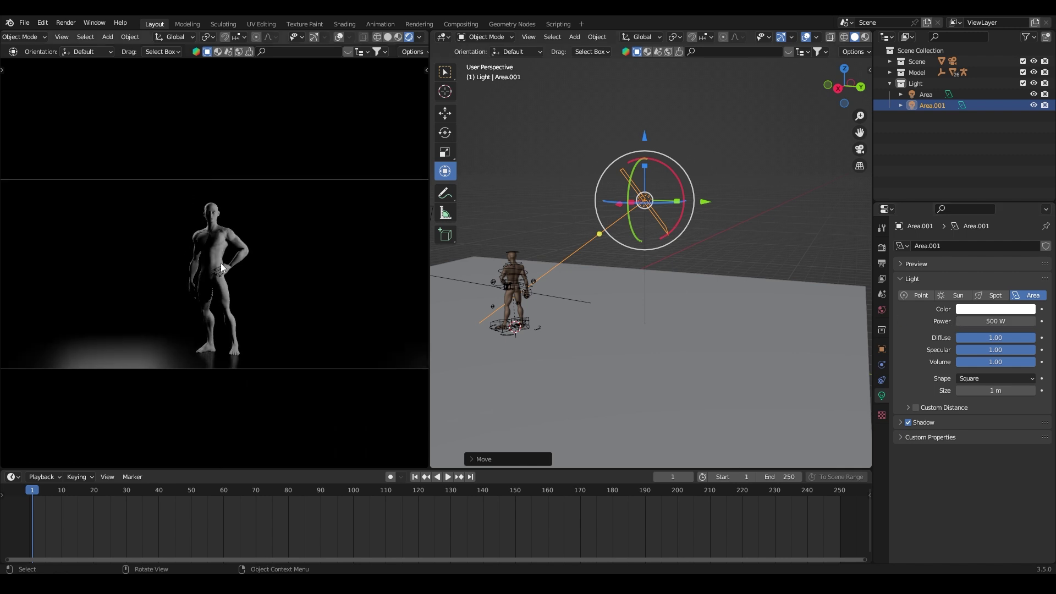
Step: Move the back light along negative X to the side opposite the front light and choose the Local transform orientation
middle_drag(550, 297, 705, 200)
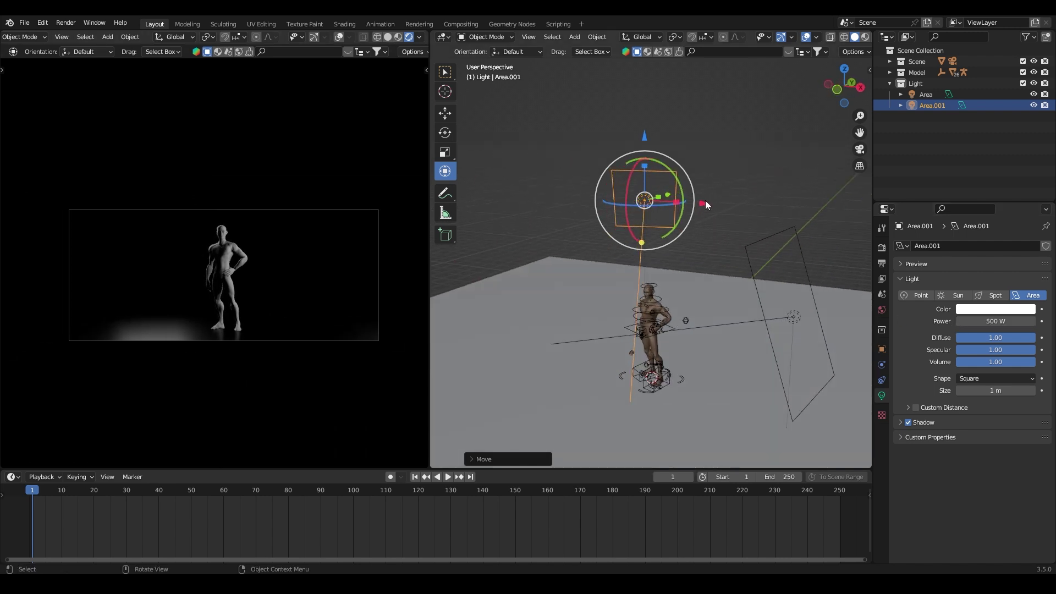
drag(704, 201, 621, 202)
middle_drag(622, 202, 557, 217)
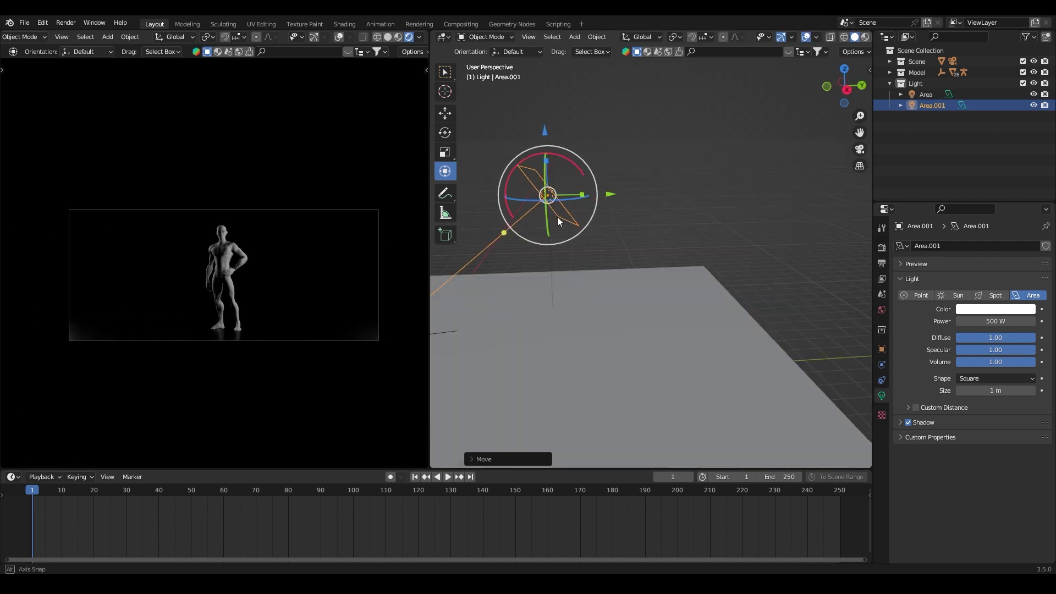
drag(596, 227, 585, 209)
click(616, 81)
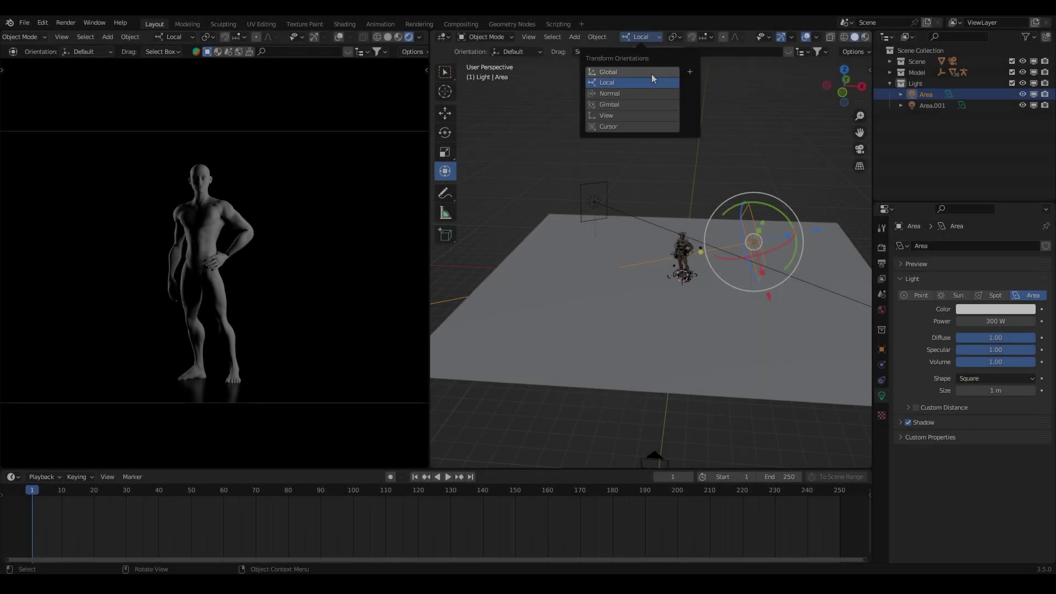
Step: Return to Global orientation, duplicate the 300 W front light and move the copy along negative X to the figure's opposite side
click(651, 73)
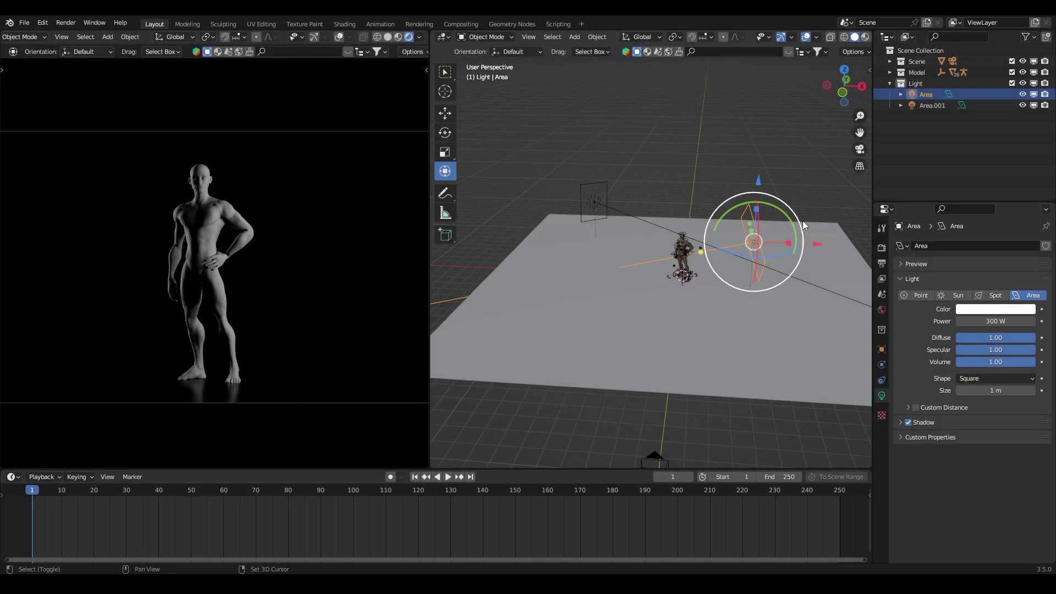
key(shift+d)
key(x)
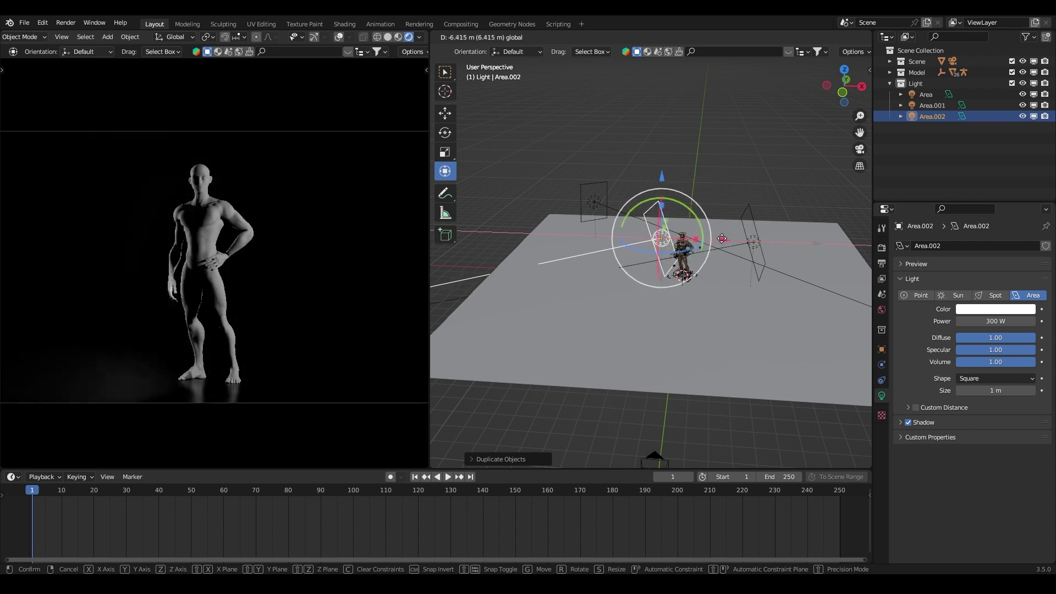
click(690, 243)
Step: Move the duplicated light about 2.9 m along negative Y, toward the front of the figure
middle_drag(690, 243, 709, 225)
key(g)
key(y)
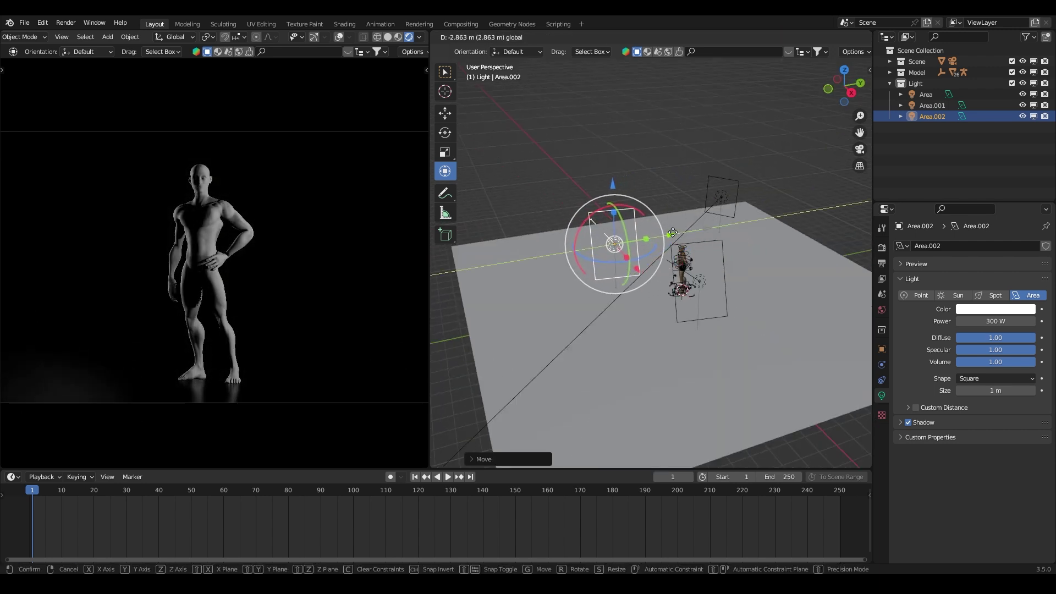
click(668, 233)
Step: Rotate the duplicated light around Z so it faces the figure, and nudge its position slightly
key(r)
key(z)
click(633, 255)
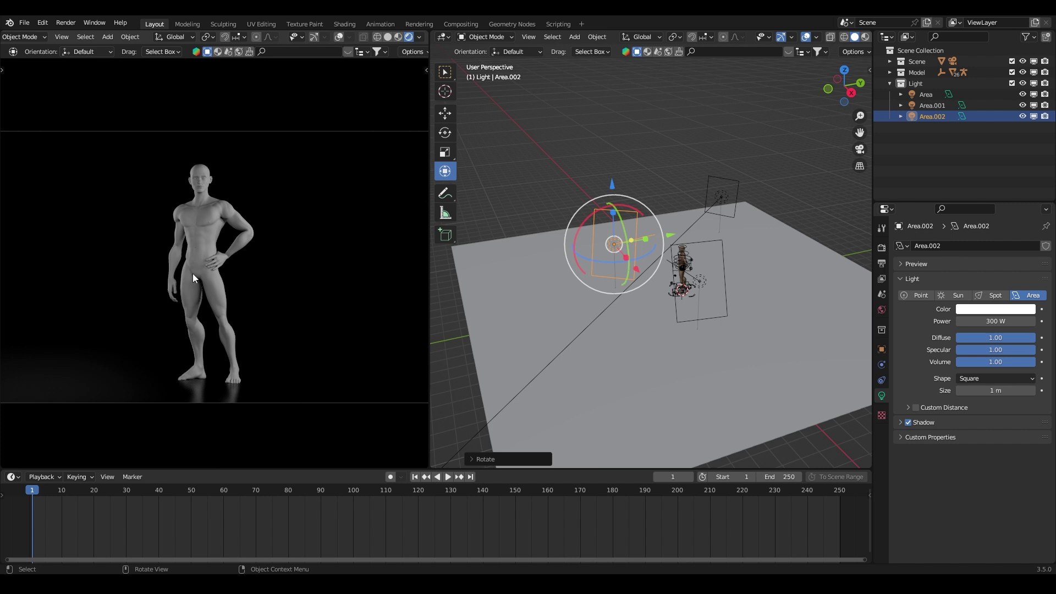
middle_drag(563, 236, 591, 282)
mouse_move(592, 279)
mouse_down()
mouse_move(642, 272)
mouse_move(605, 277)
mouse_up()
middle_drag(605, 277, 682, 242)
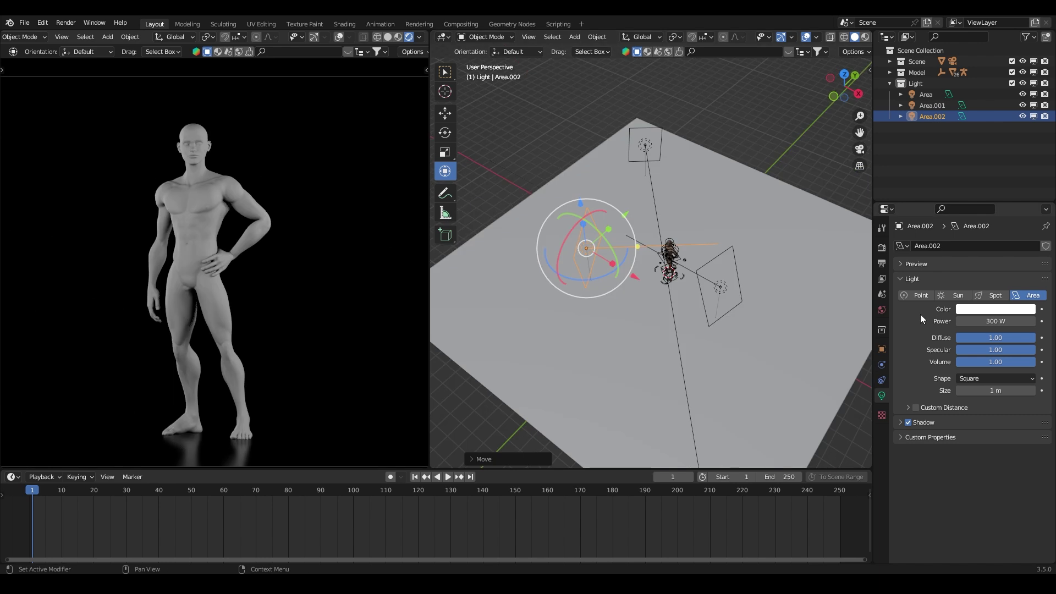
Step: Set the power of the duplicated fill light to 80 W
double_click(967, 321)
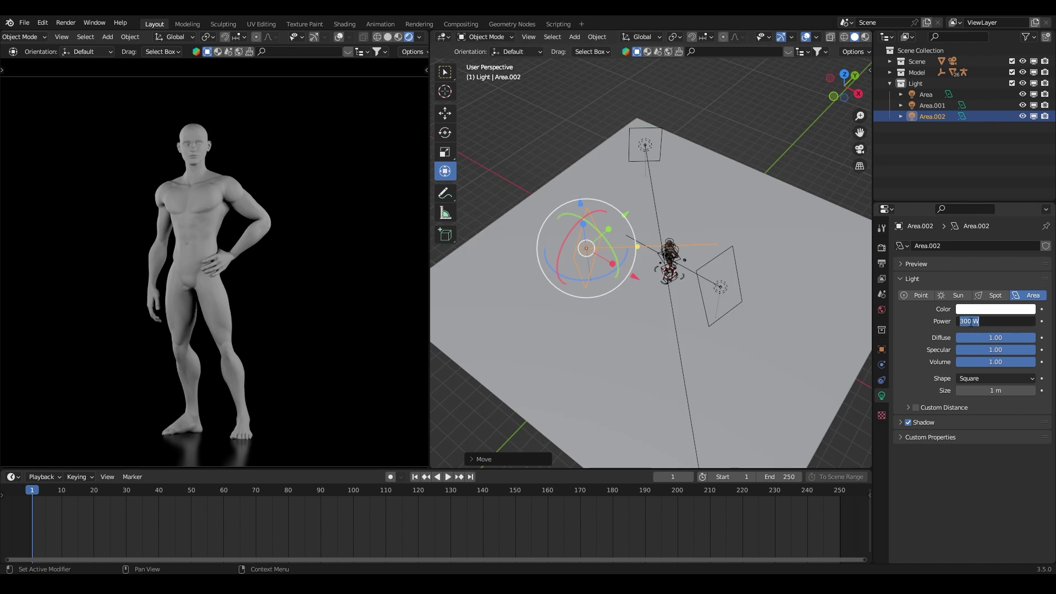
text(800)
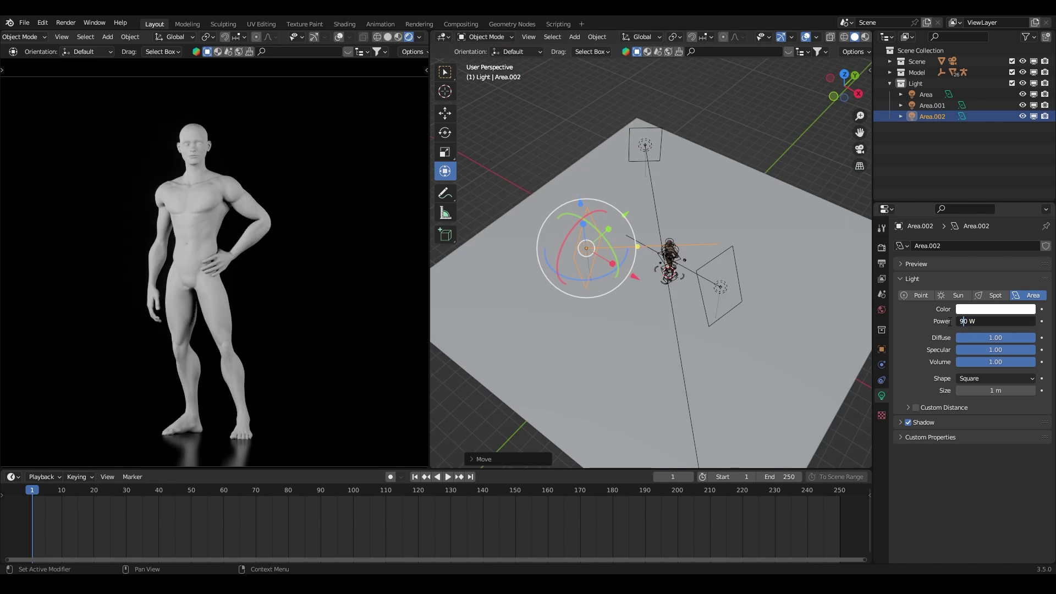
key(BackSpace)
text(8)
key(Return)
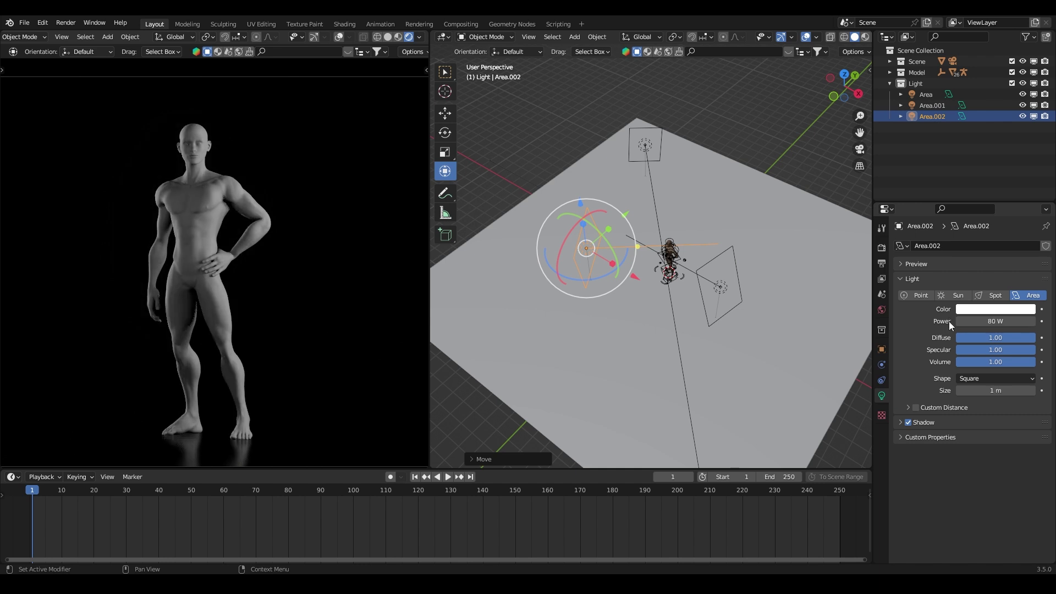
Step: Fine-tune the fill light's position beside the figure with small moves along the X and Y axes
scroll(309, 245, down, 3)
middle_drag(633, 280, 678, 284)
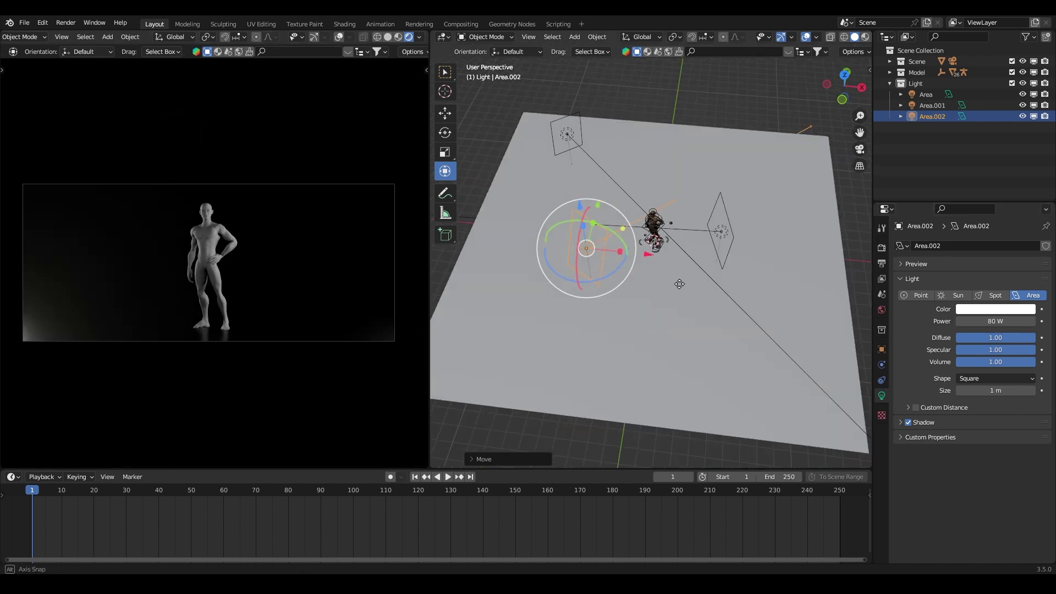
scroll(330, 269, down, 2)
drag(642, 252, 629, 252)
scroll(622, 258, up, 4)
scroll(308, 275, up, 8)
middle_drag(611, 258, 558, 270)
drag(556, 212, 570, 202)
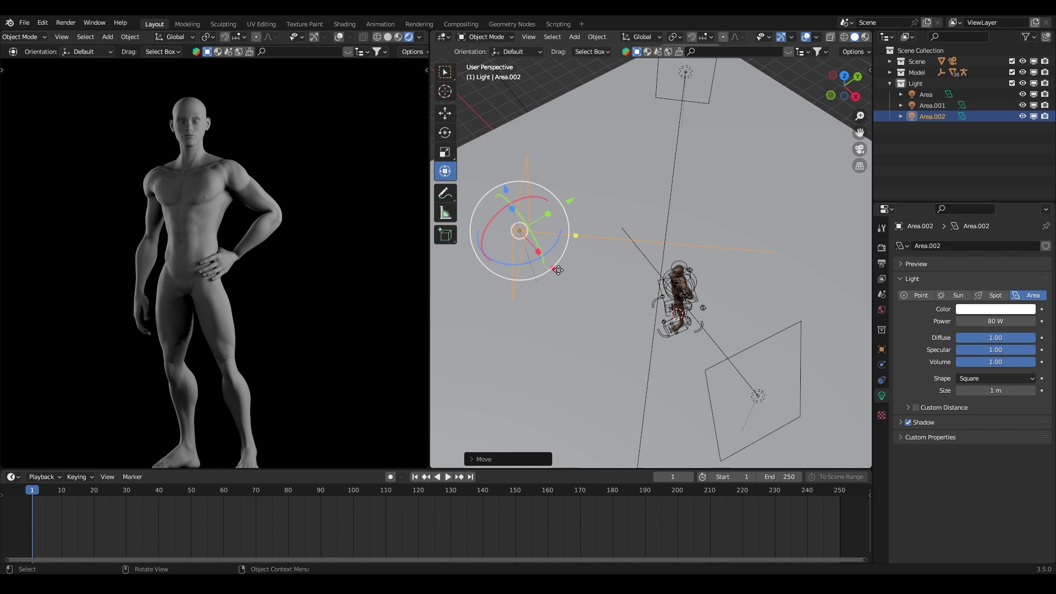
drag(558, 270, 591, 303)
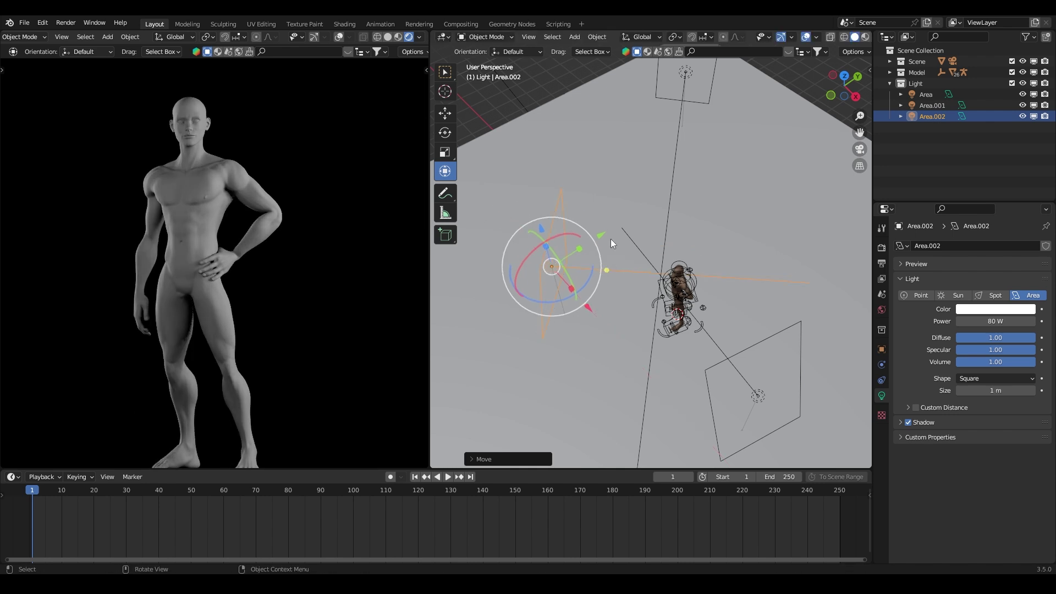
drag(609, 238, 585, 251)
drag(565, 318, 560, 313)
Step: Move the 300 W key light along negative Y and closer to the figure along X, and turn it slightly around Z
scroll(287, 233, down, 1)
click(761, 402)
middle_drag(763, 405, 716, 384)
scroll(769, 357, up, 2)
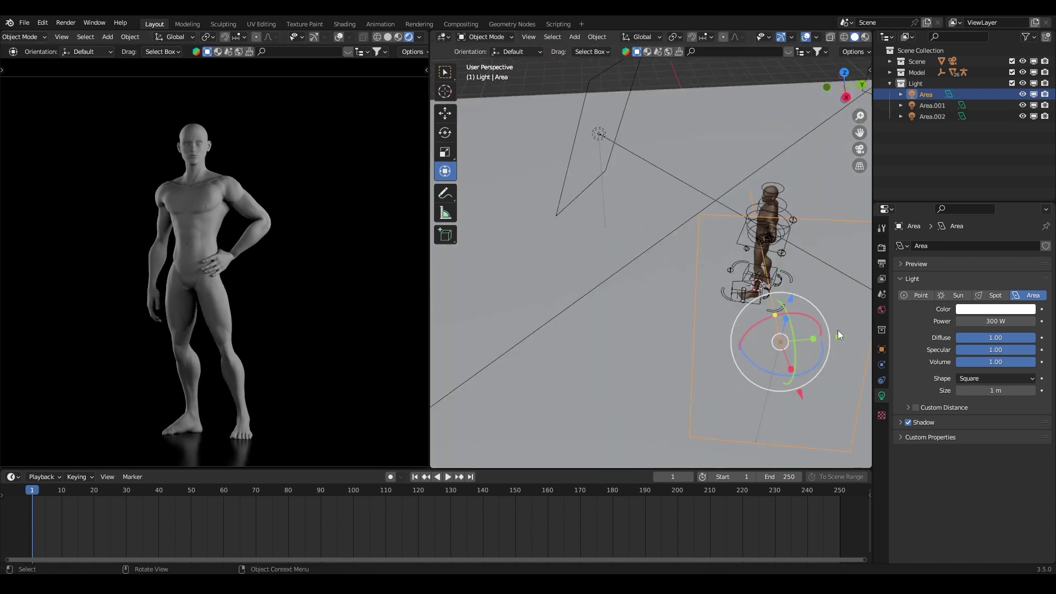
drag(838, 333, 787, 338)
middle_drag(762, 349, 811, 366)
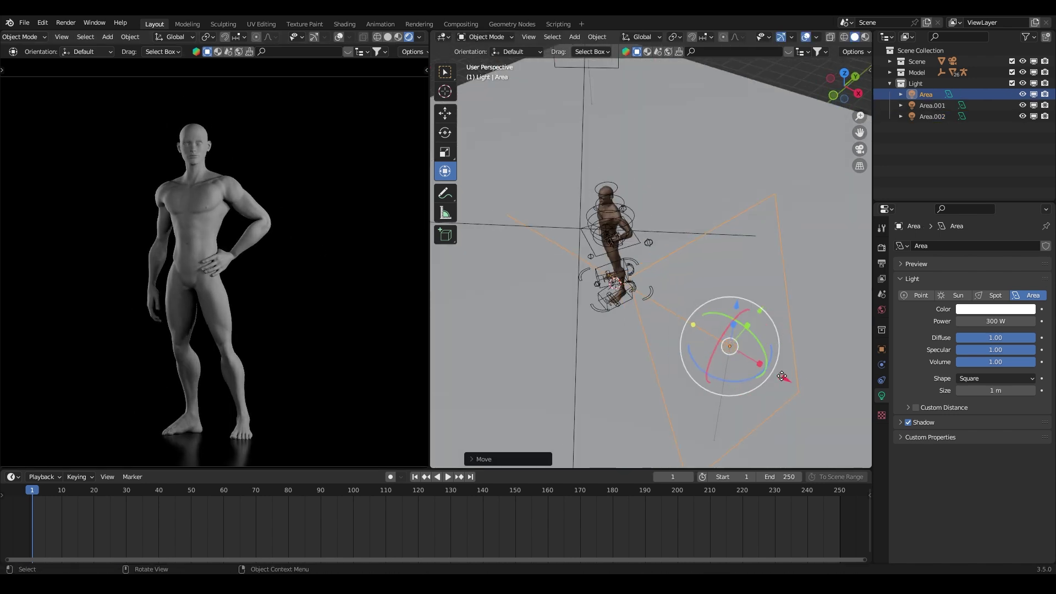
drag(784, 377, 752, 359)
drag(702, 361, 689, 360)
scroll(314, 312, down, 4)
scroll(312, 297, up, 3)
scroll(309, 279, down, 2)
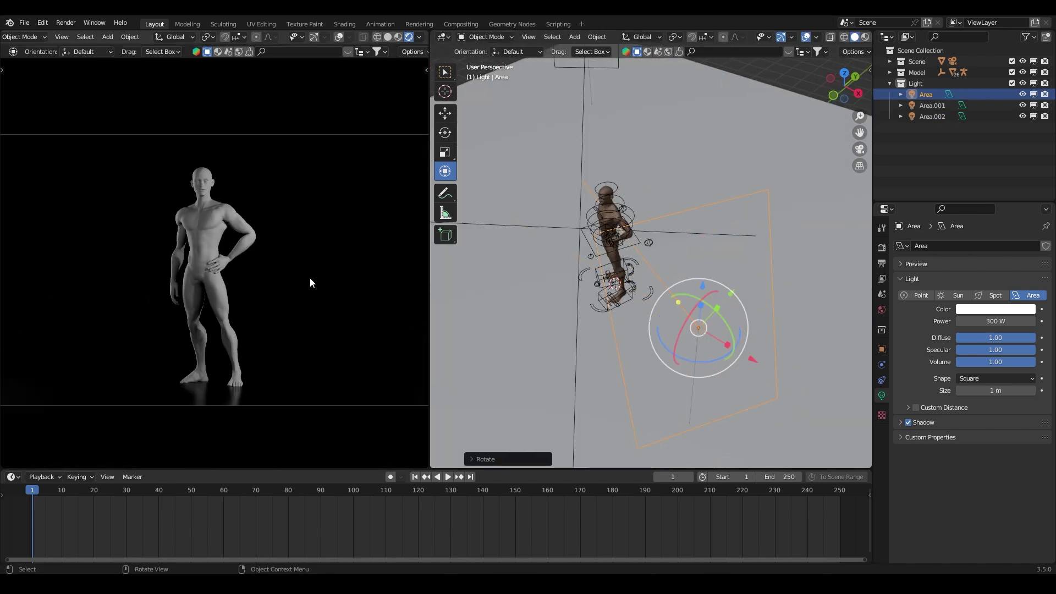
scroll(309, 283, down, 1)
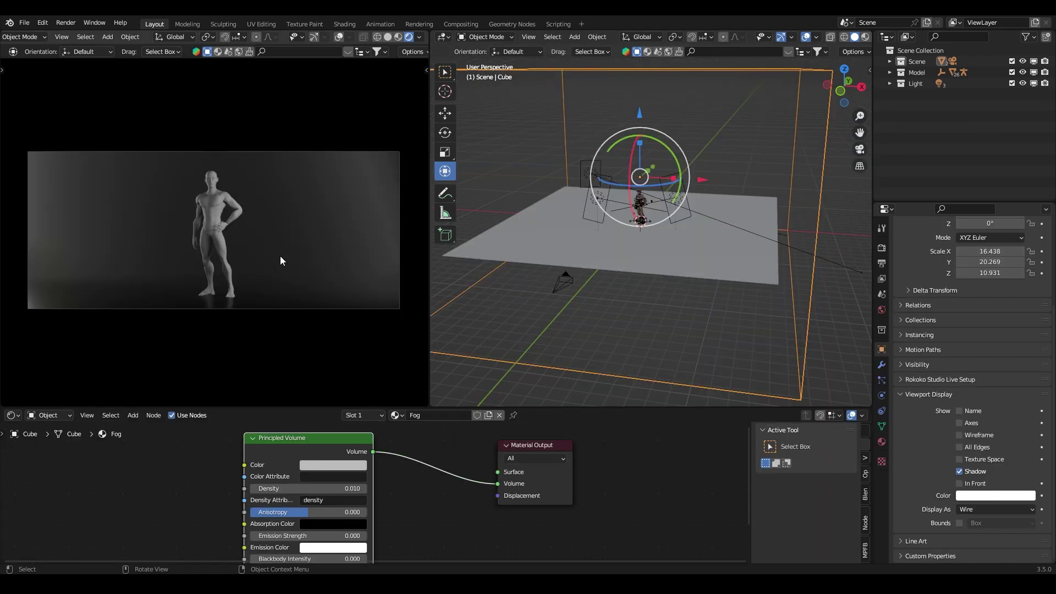
scroll(281, 252, up, 2)
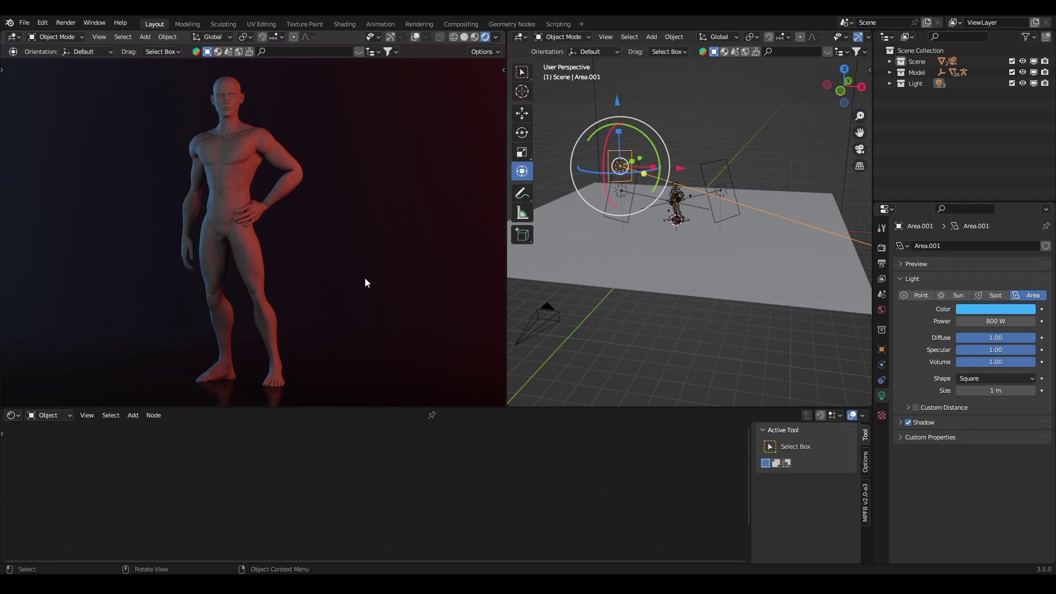
key(Home)
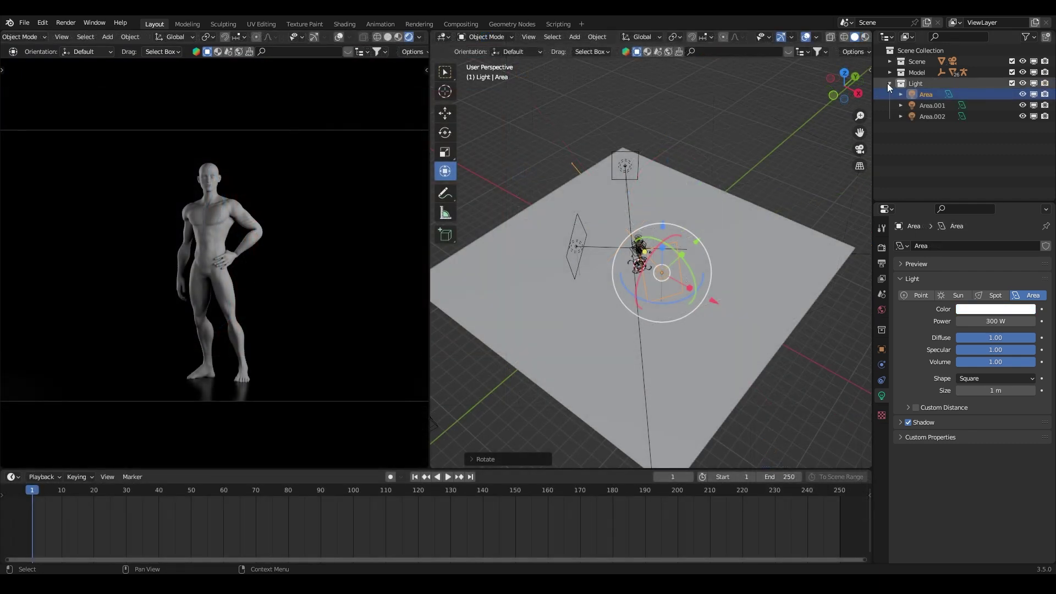
Step: Make the Scene collection active and add a cube mesh to it
click(908, 61)
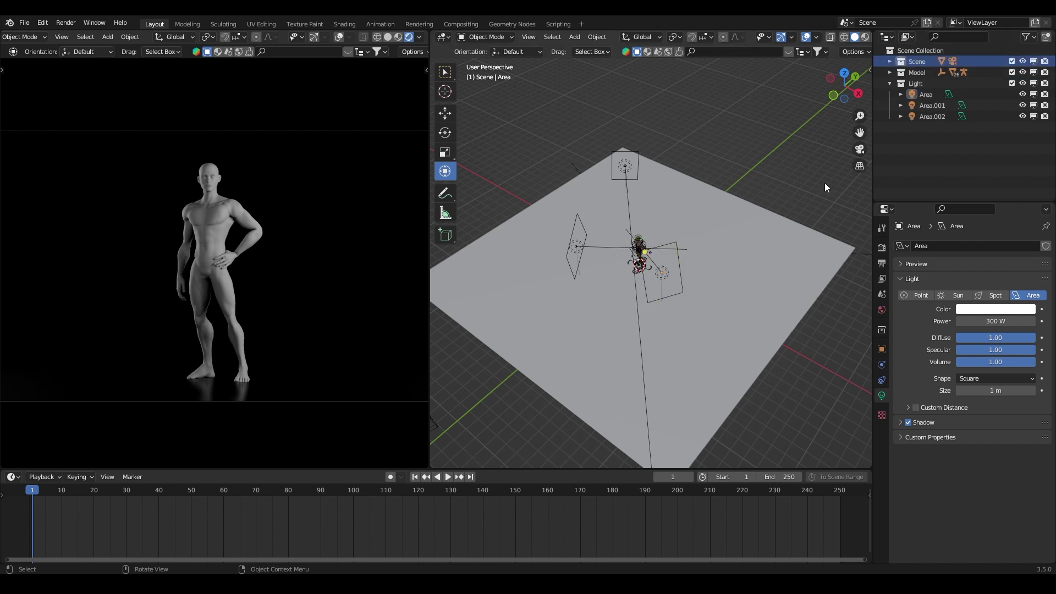
click(890, 83)
middle_drag(662, 275, 688, 304)
key(shift+a)
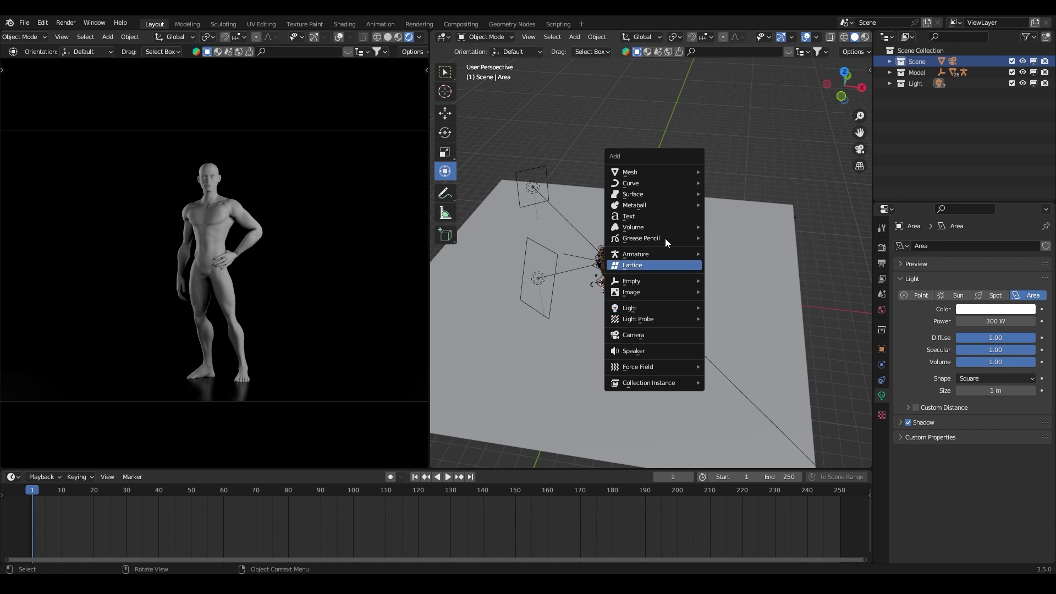
click(718, 182)
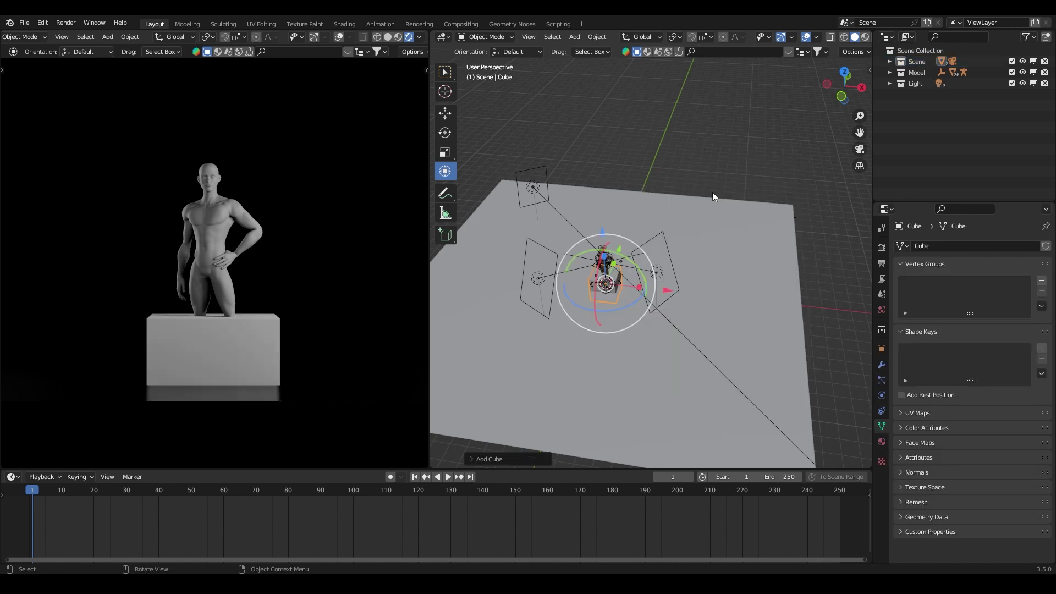
Step: Scale the cube to about 16.4 × 20.3 × 10.9 and raise it to about 4.9 m so it encloses the whole scene
scroll(659, 319, down, 4)
key(s)
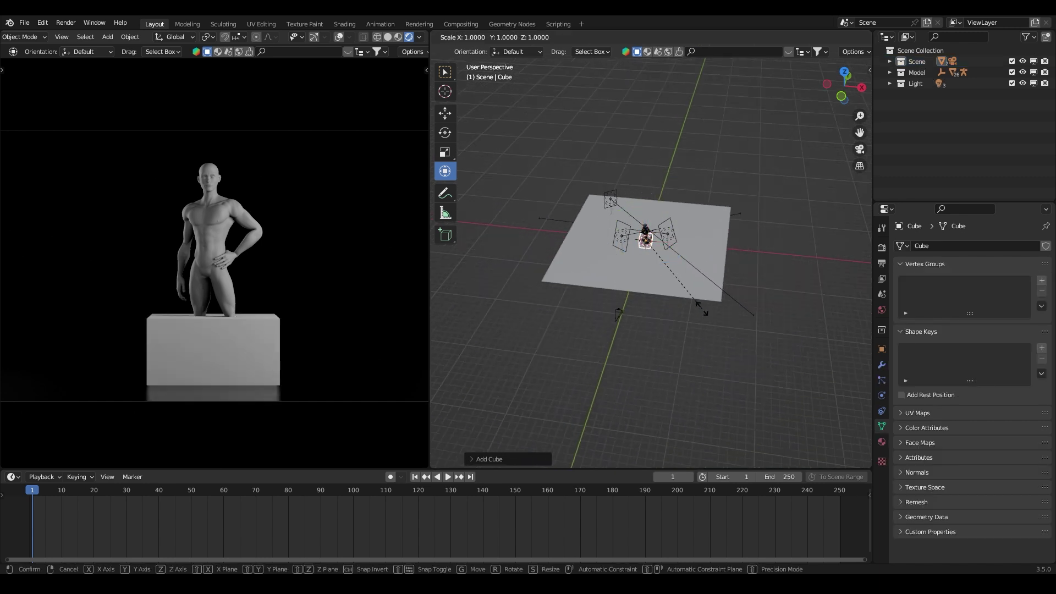
click(737, 308)
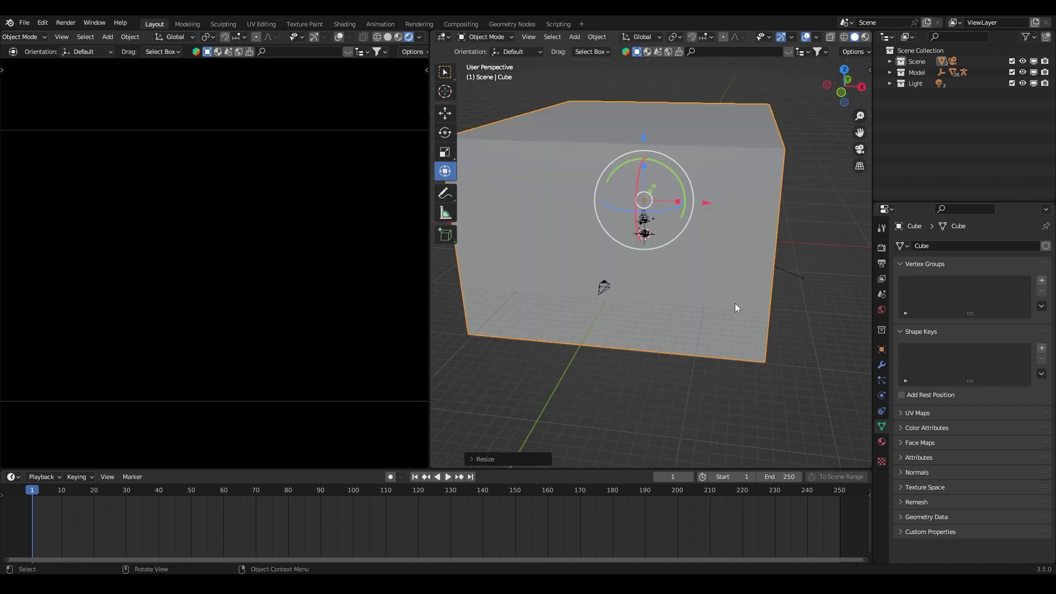
Step: Set the enclosing cube's viewport display to Wire
click(882, 349)
click(916, 509)
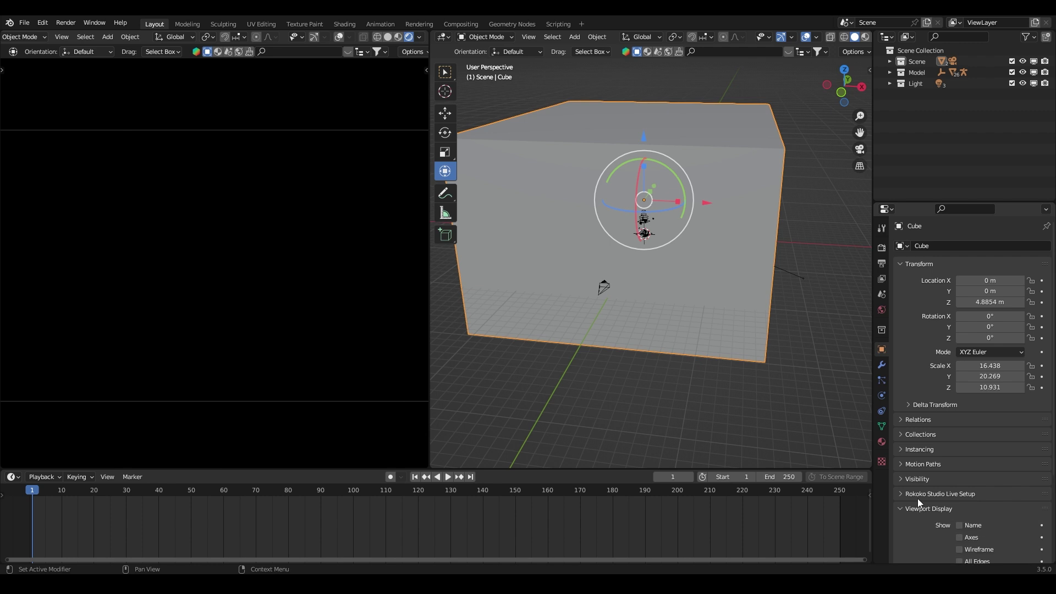
scroll(917, 498, down, 5)
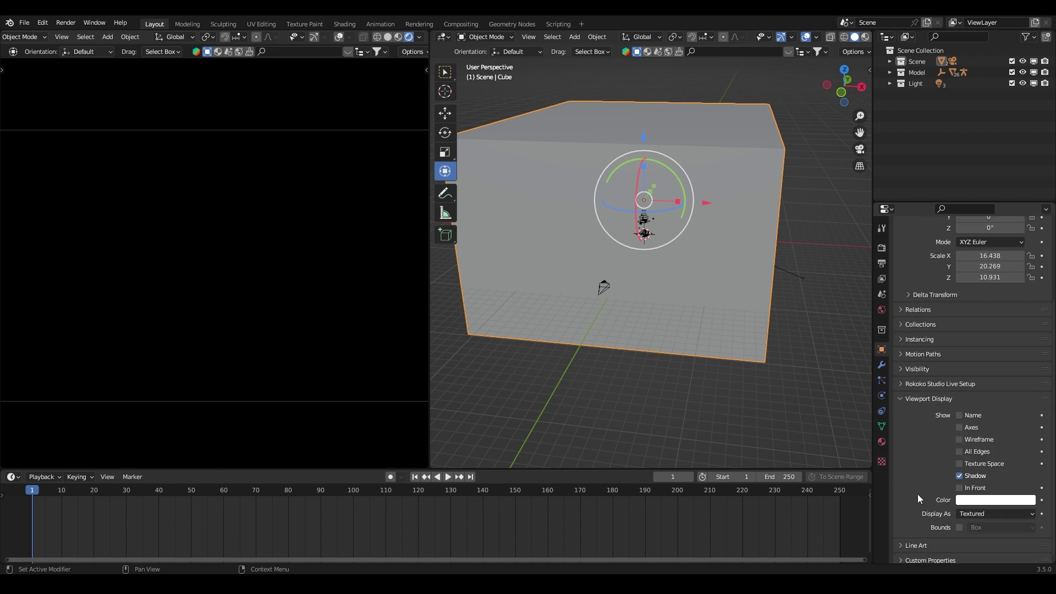
click(971, 510)
click(990, 482)
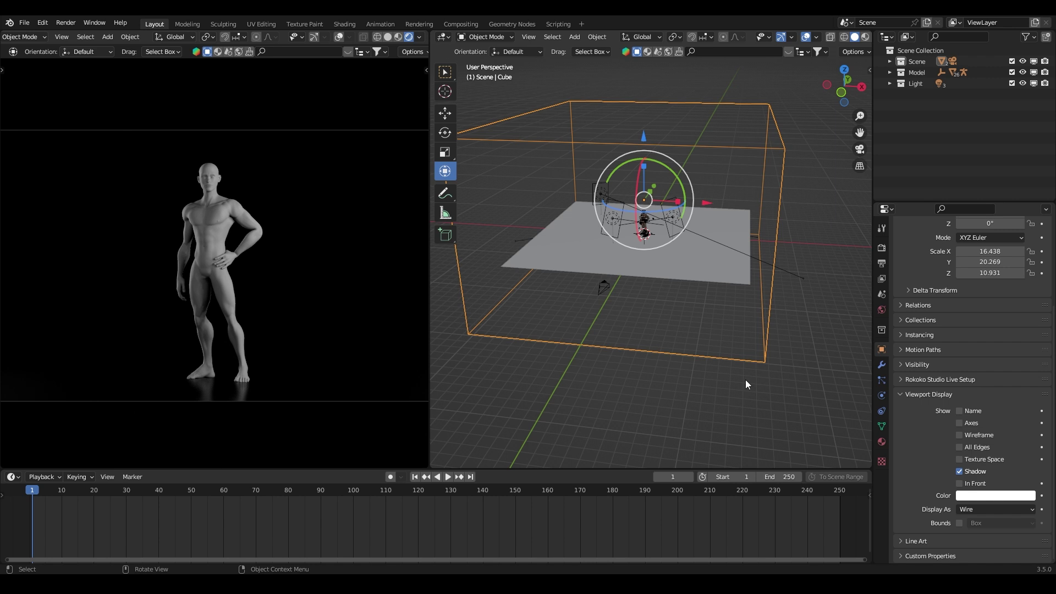
Step: Enlarge the timeline area and change it to the Shader Editor
click(17, 446)
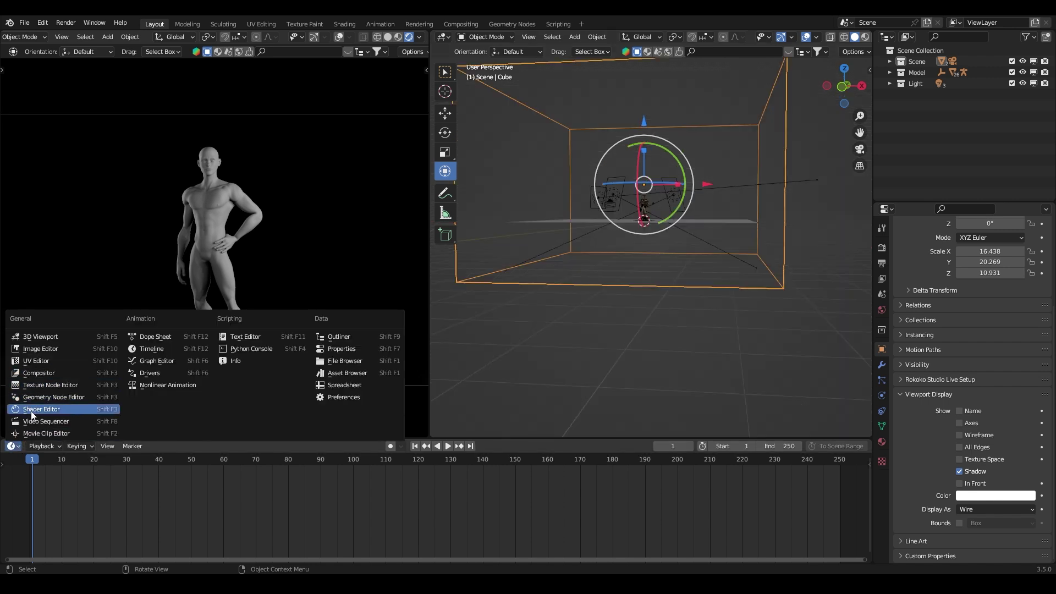
click(33, 409)
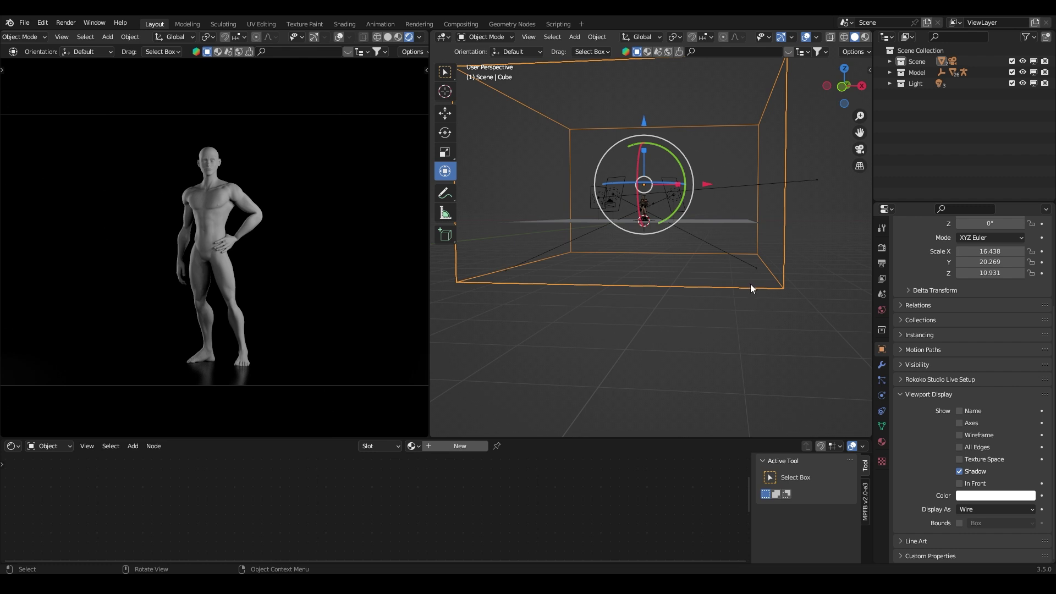
middle_drag(715, 316, 691, 357)
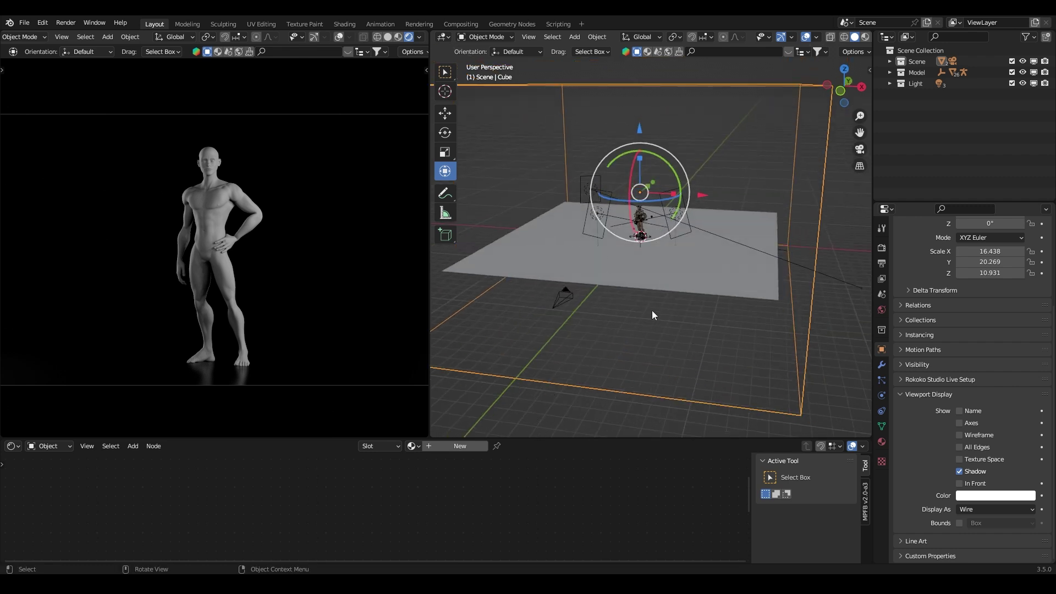
Step: Create a new material for the cube, name it Fog, and give the node area more height
click(445, 446)
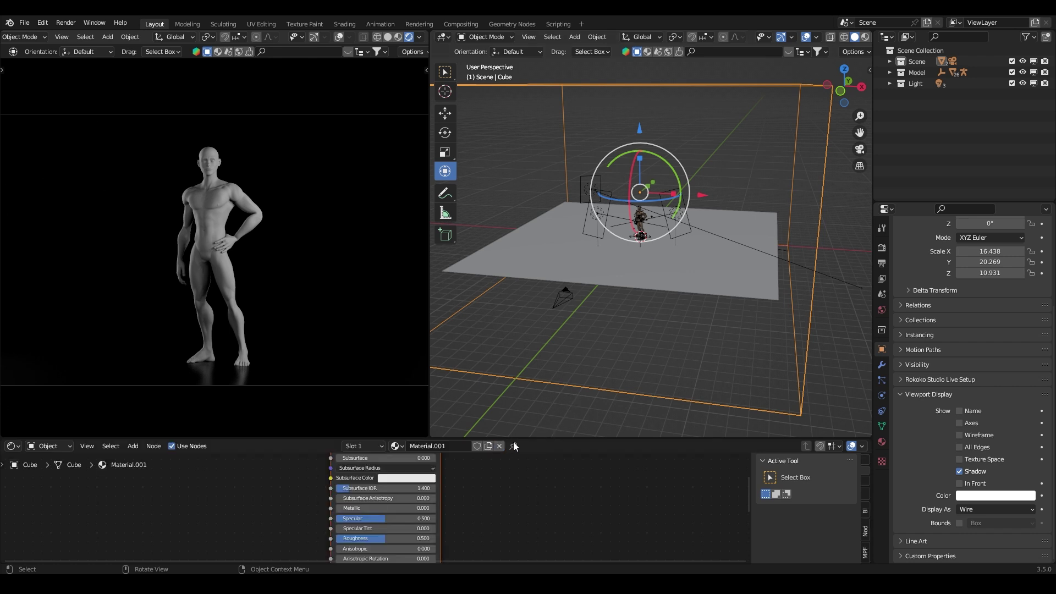
drag(472, 439, 481, 408)
double_click(458, 416)
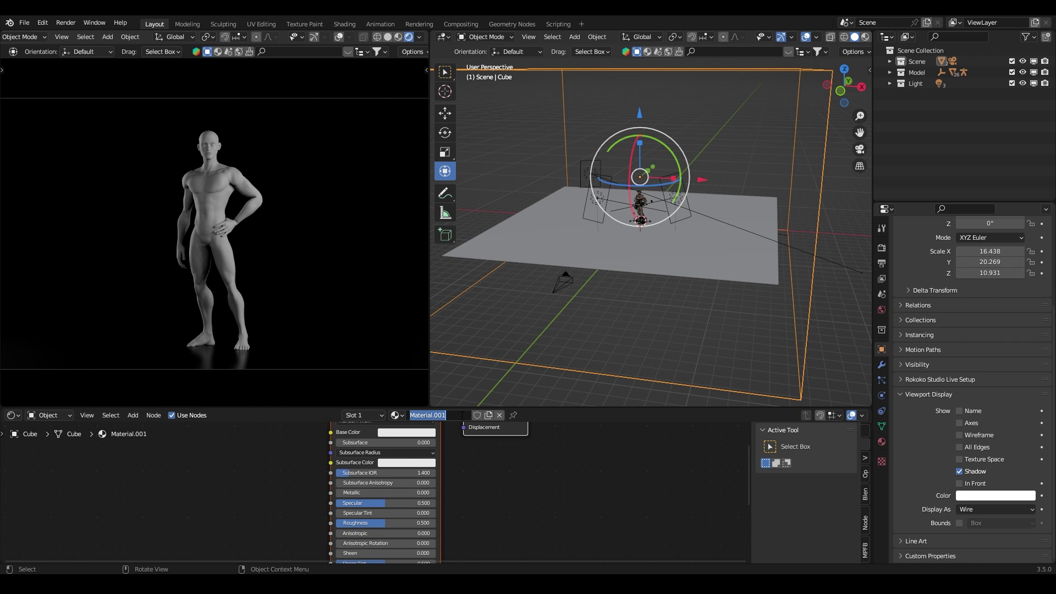
text(Fog)
key(Return)
Step: Replace the Principled BSDF node with a Principled Volume node connected to the Material Output's Volume input
scroll(377, 445, down, 2)
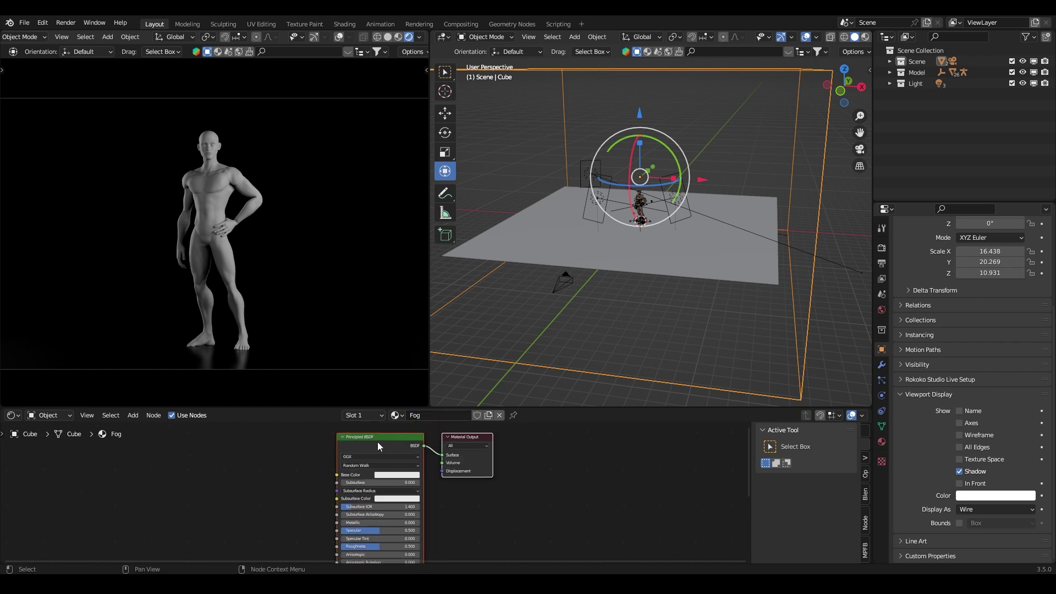
key(x)
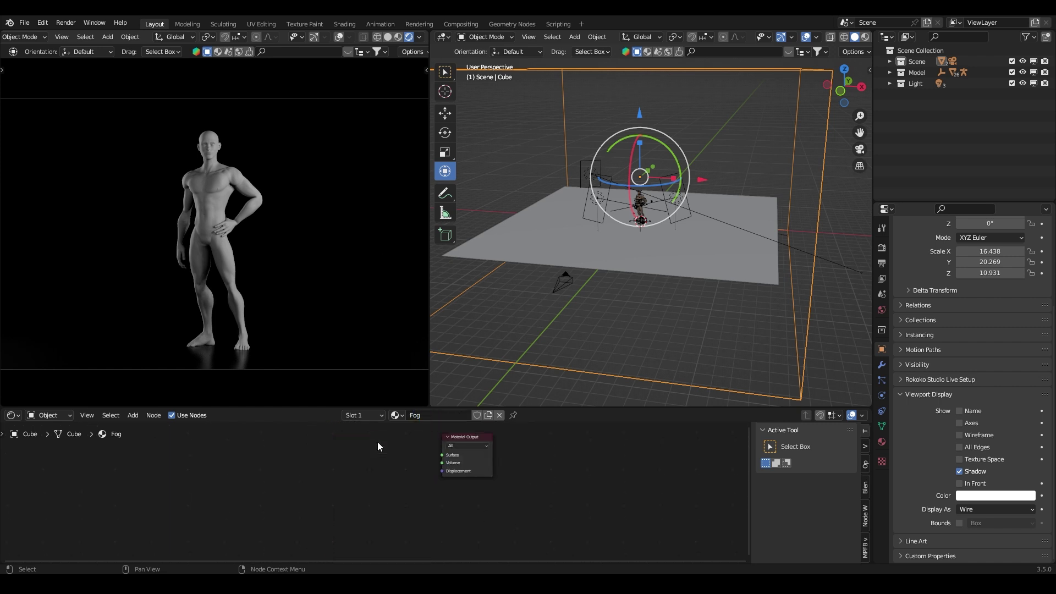
key(shift+a)
click(377, 442)
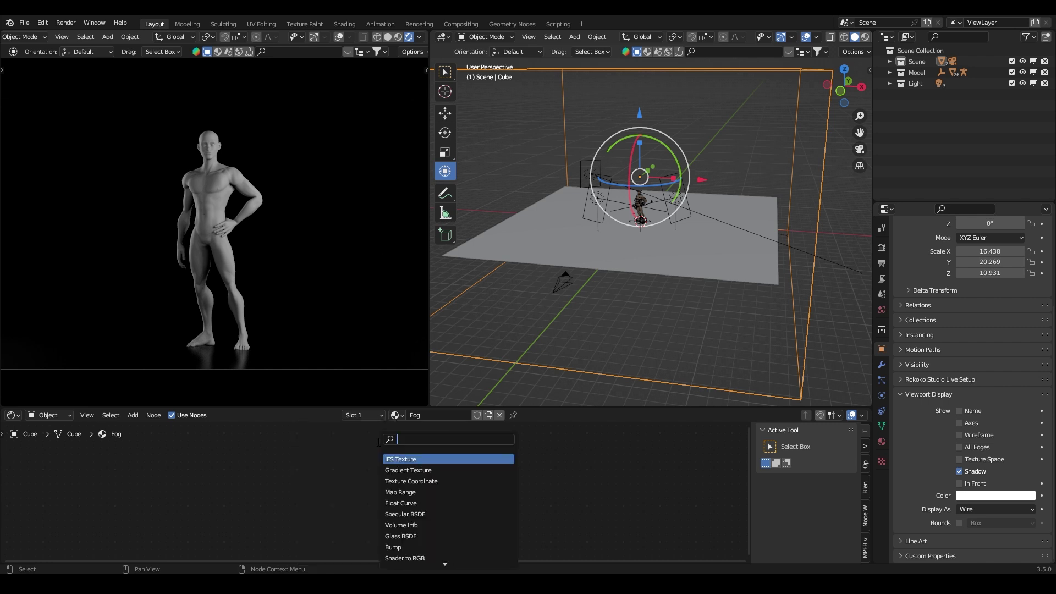
text(volume)
key(Down)
key(Down)
key(Return)
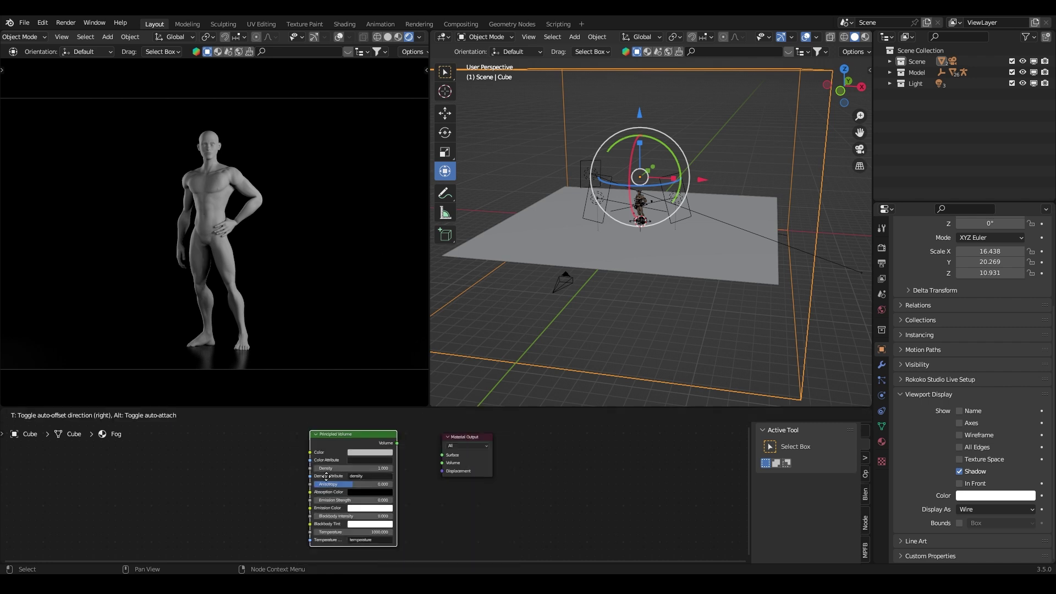
click(286, 474)
drag(358, 440, 444, 463)
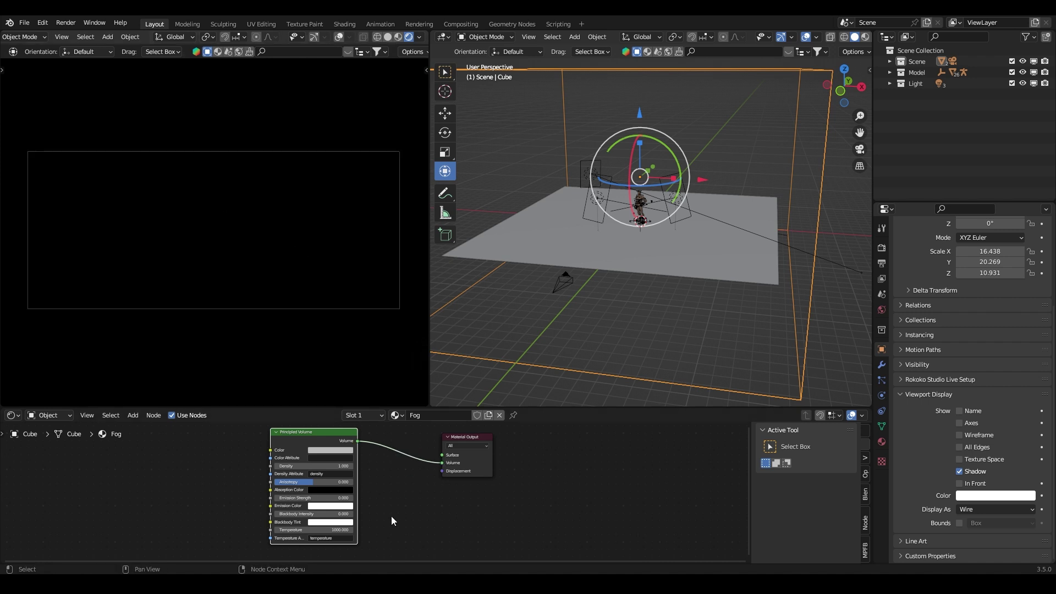
Step: Try a Density of 0.001 on the Principled Volume node and check the fog in the rendered camera view
scroll(394, 492, up, 3)
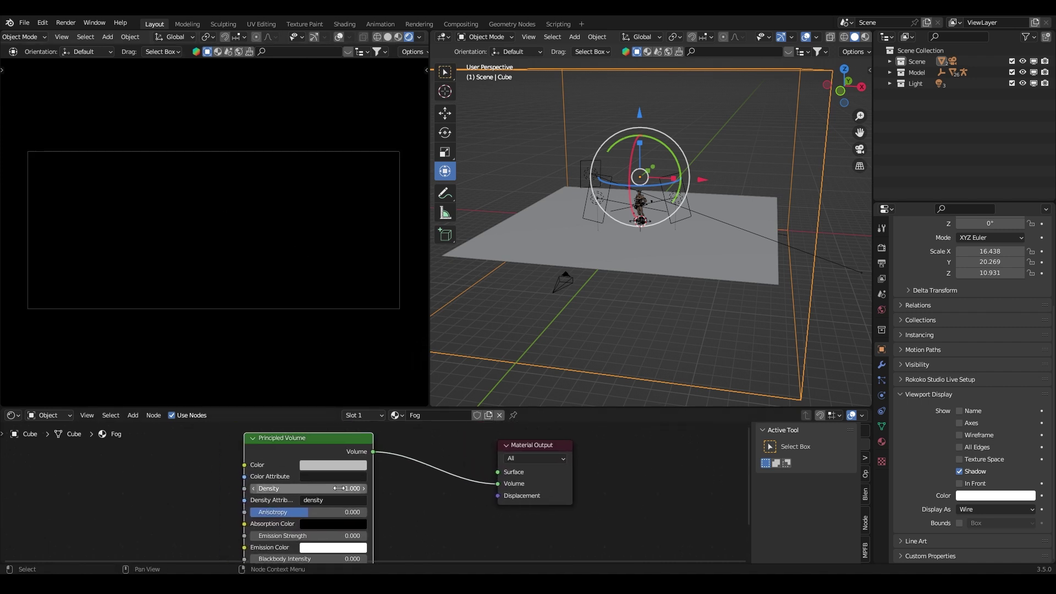
click(341, 489)
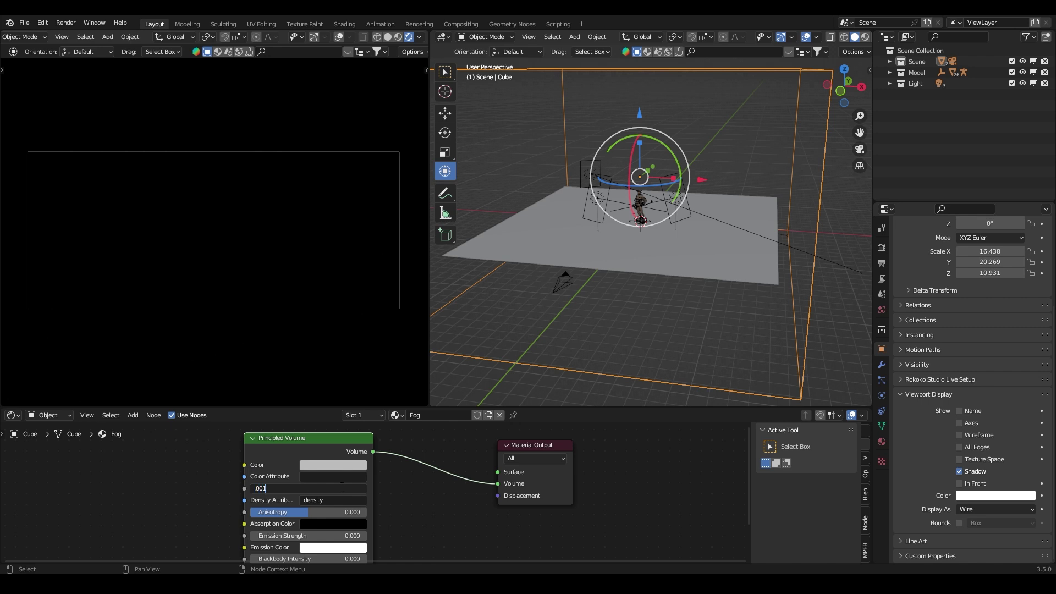
key(Return)
scroll(316, 251, down, 2)
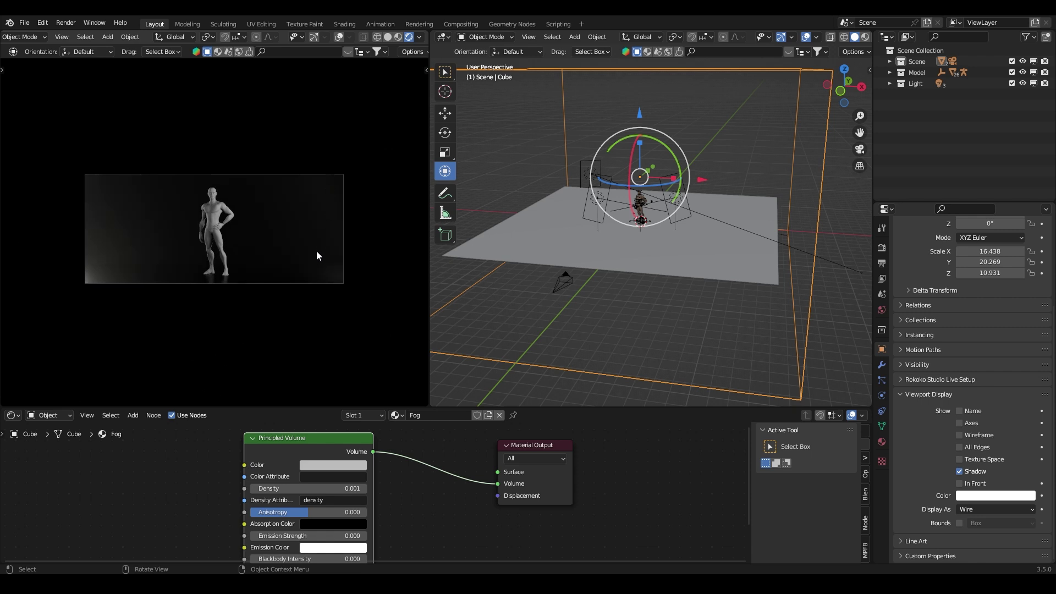
scroll(315, 253, up, 5)
scroll(317, 265, down, 3)
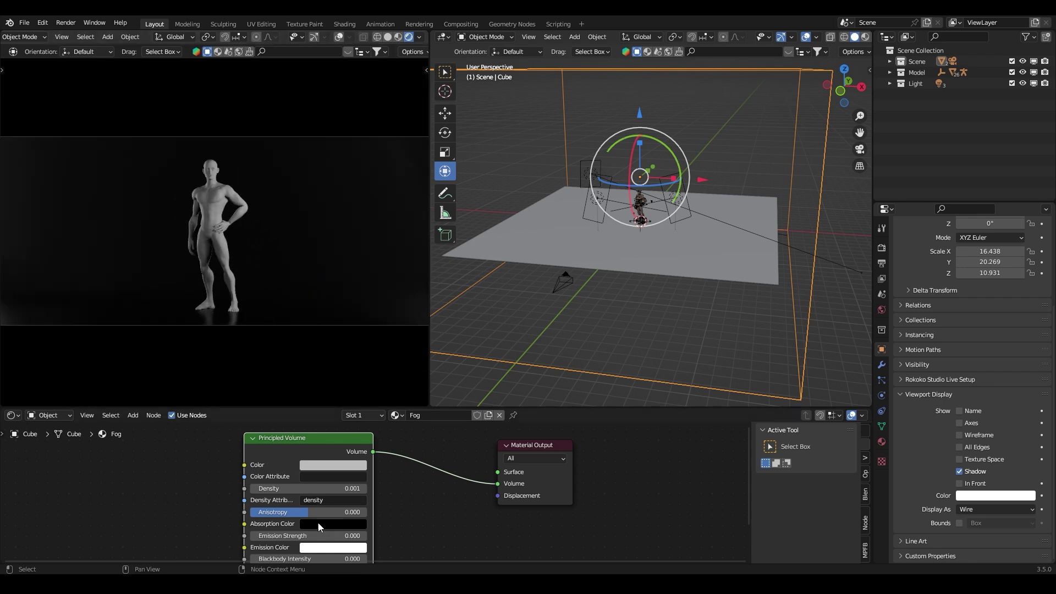
Step: Set the Principled Volume node's Density to 0.01
click(271, 488)
text(0.0)
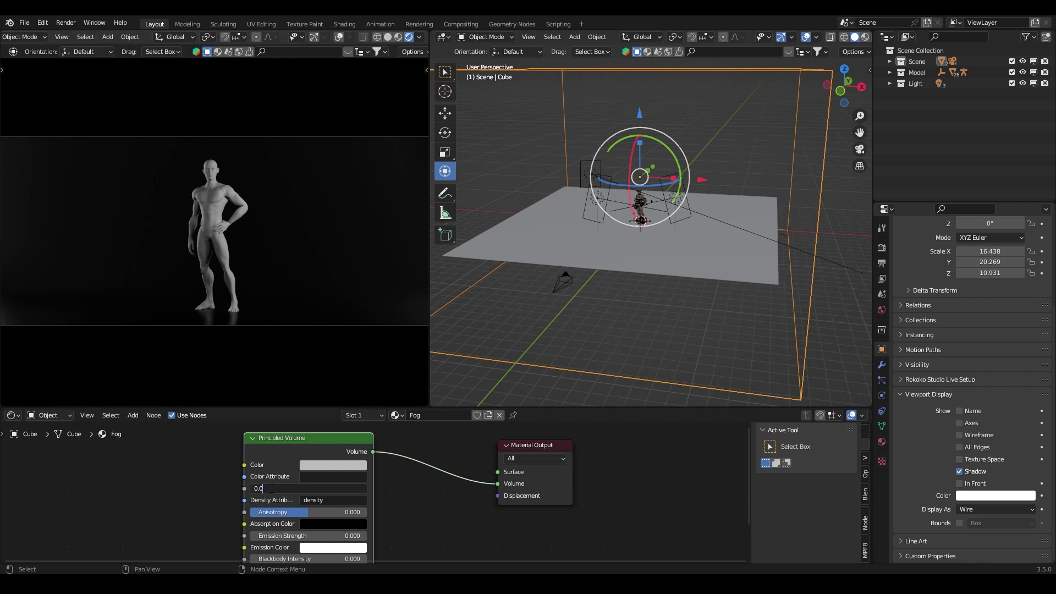
text(1)
key(Return)
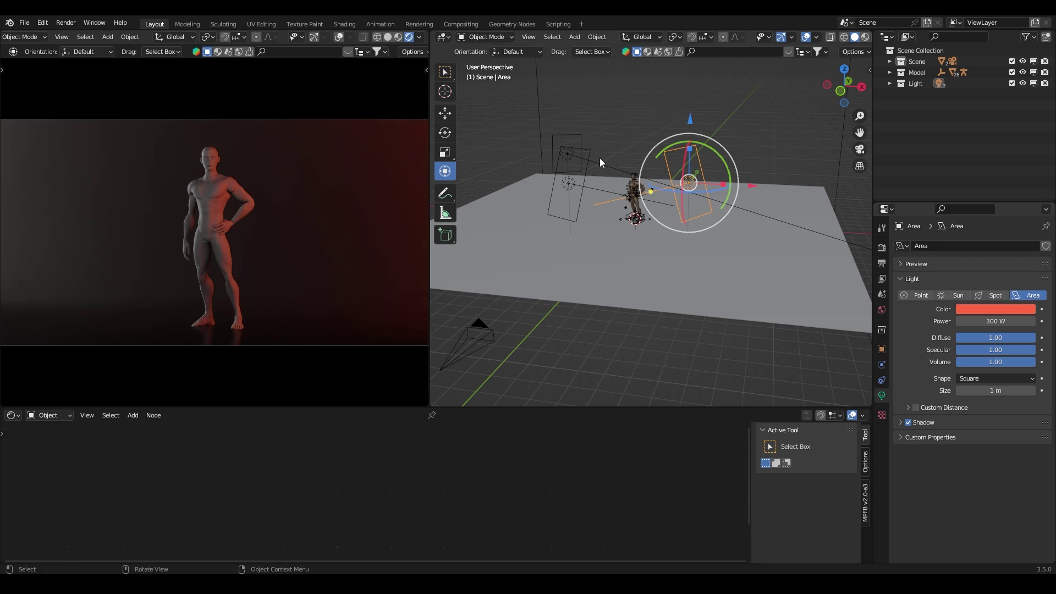
Step: Change the color of the Area.001 light to light blue and widen the rendered camera viewport
click(581, 161)
click(970, 311)
drag(980, 189, 990, 168)
scroll(392, 272, down, 3)
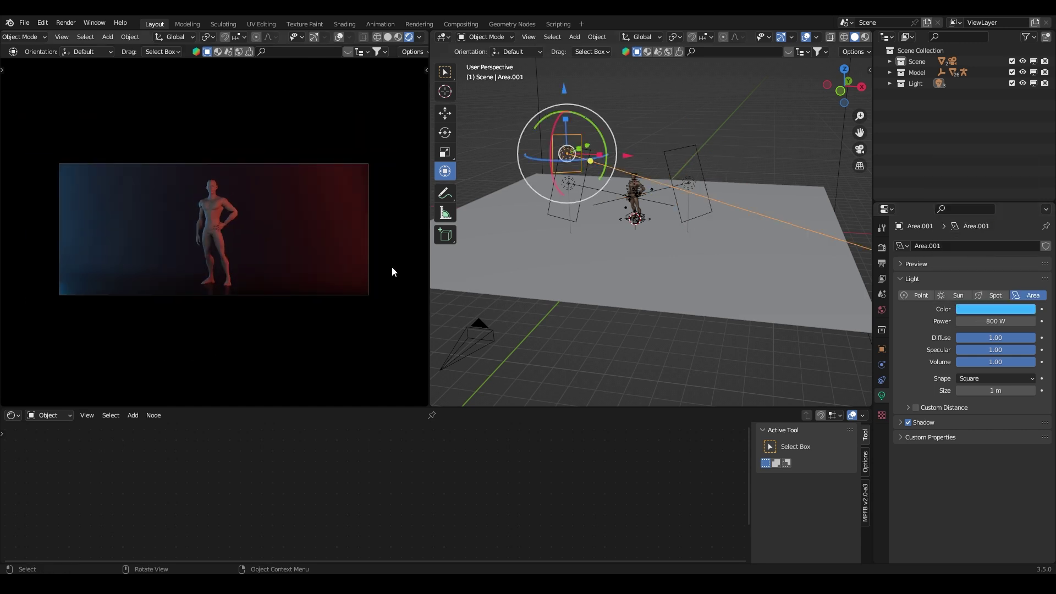
drag(429, 271, 506, 280)
scroll(372, 277, up, 3)
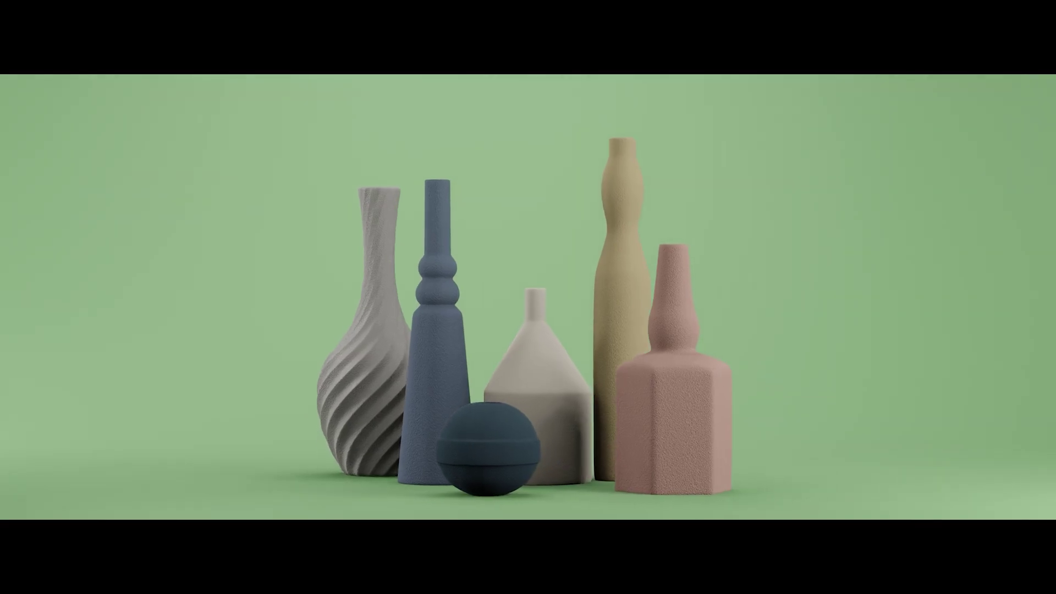